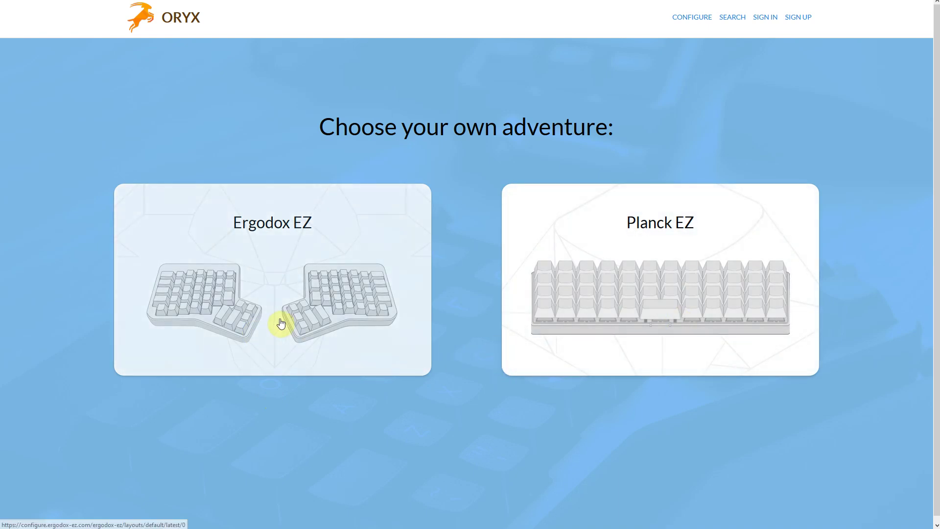
Open the default layout for the Ergodox EZ keyboard
{"action": "left_click", "coordinate": [280, 319]}
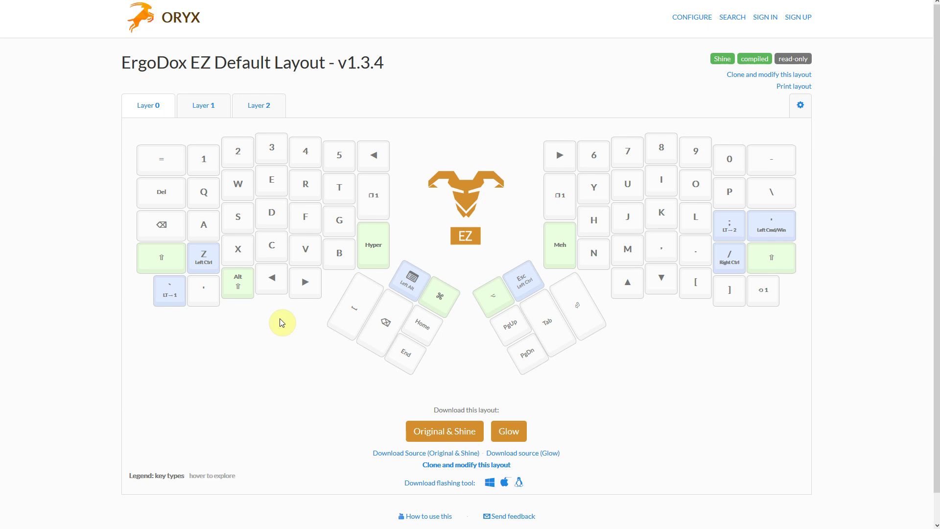
{"action": "mouse_move", "coordinate": [174, 466]}
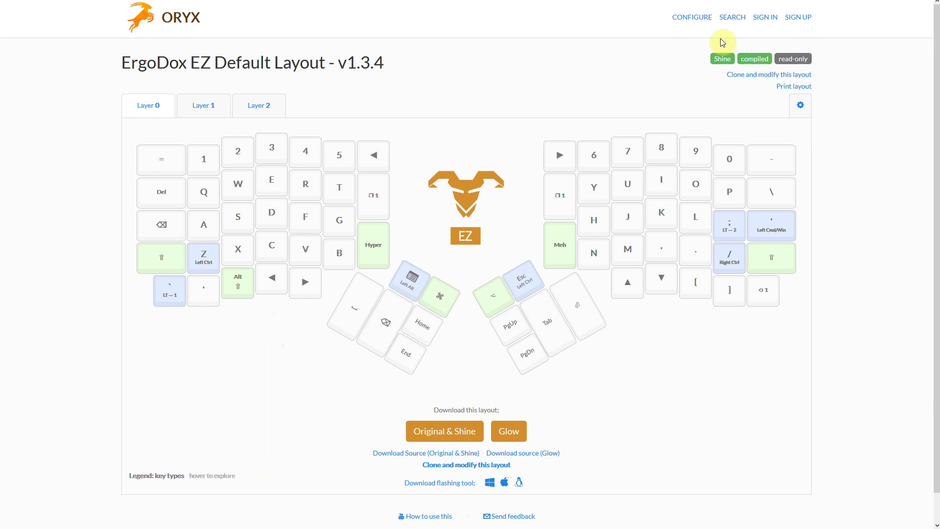
Search the community's layouts by the swedish tag and by the term vim
{"action": "left_click", "coordinate": [734, 22]}
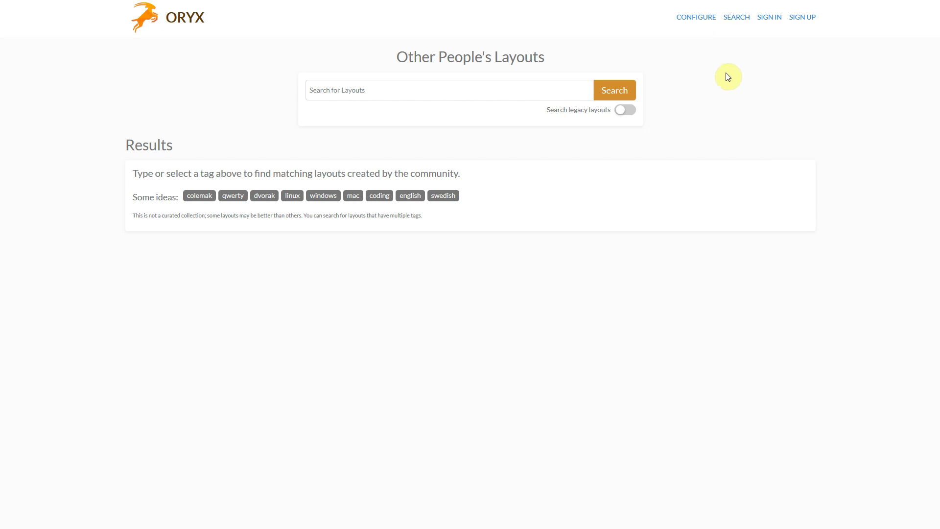
{"action": "left_click", "coordinate": [441, 200]}
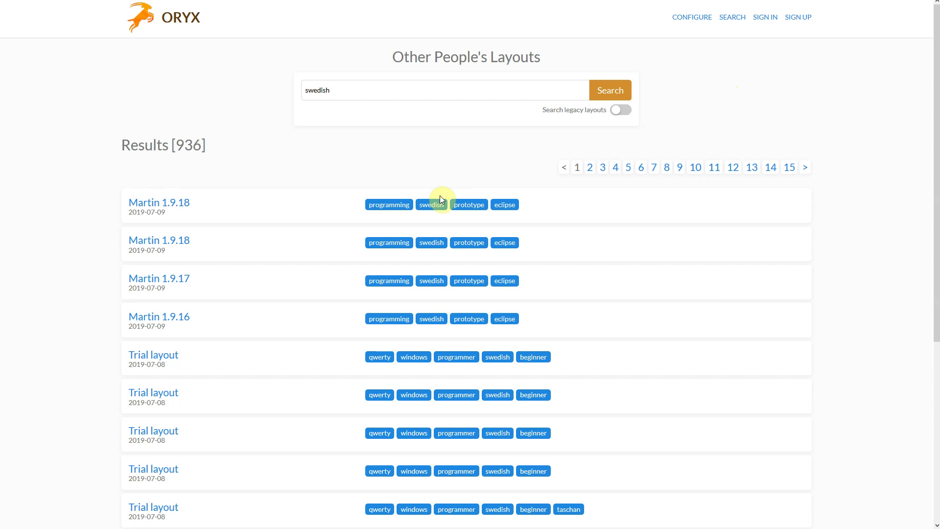
{"action": "left_click_drag", "start_coordinate": [352, 91], "coordinate": [273, 91]}
{"action": "type", "text": "vim"}
{"action": "key", "text": "Return"}
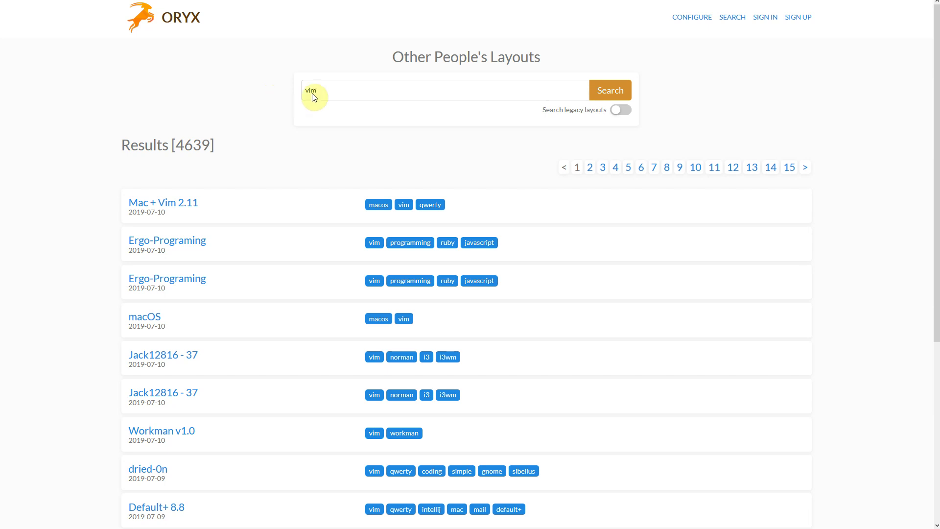
Sign in with Google and clone the ErgoDox EZ default layout for modification
{"action": "left_click", "coordinate": [761, 23]}
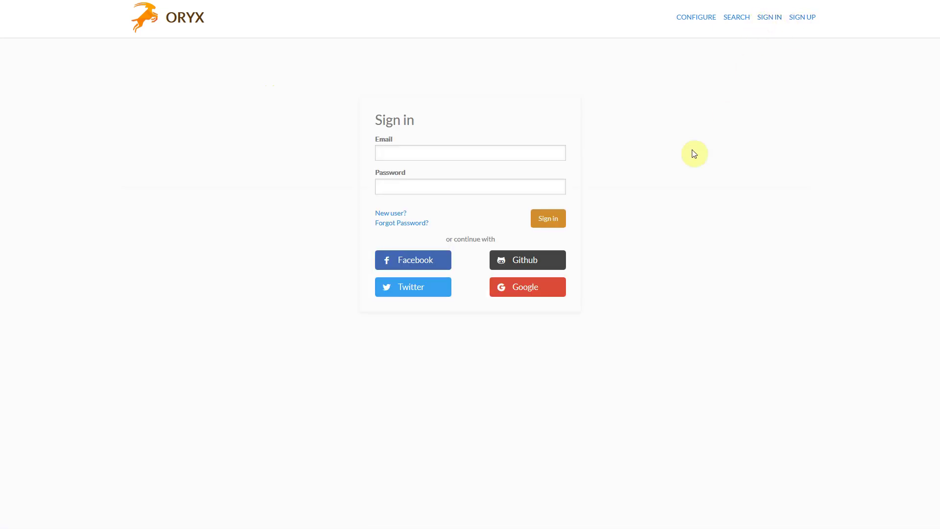
{"action": "left_click", "coordinate": [538, 293]}
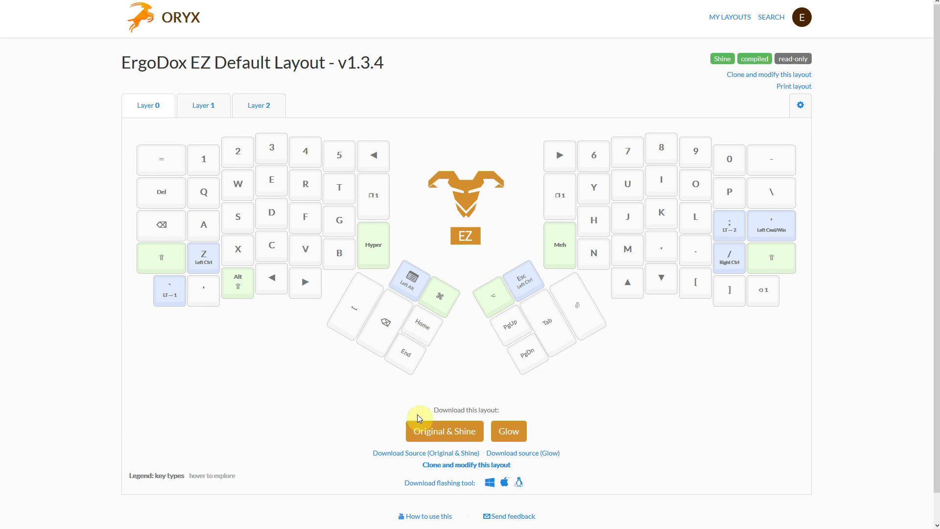
{"action": "left_click", "coordinate": [438, 465]}
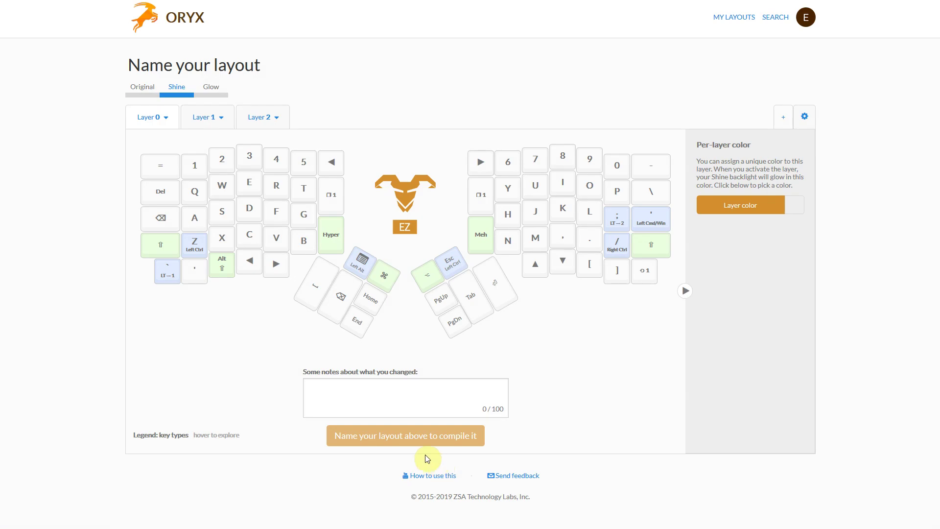
Name the layout "Layout for demo video" and set its keyboard model to Glow
{"action": "left_click", "coordinate": [218, 73]}
{"action": "key", "text": "ctrl+a"}
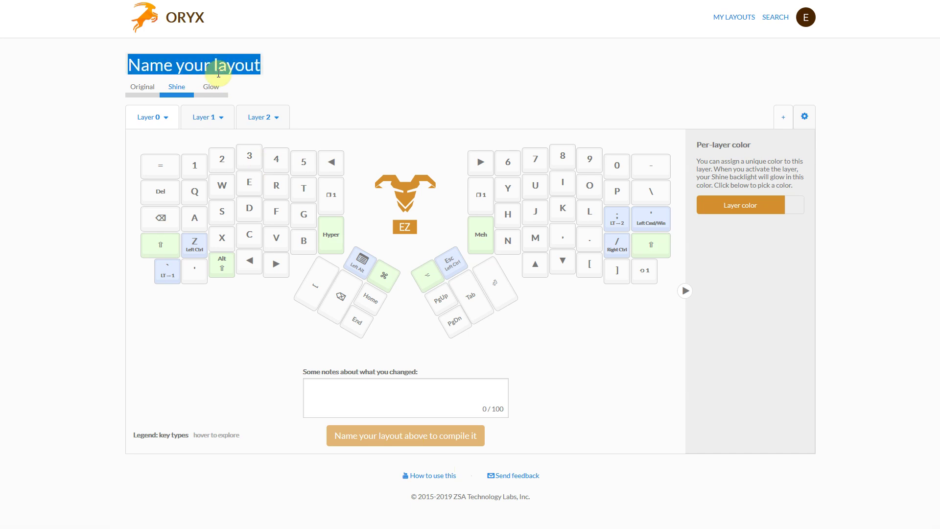
{"action": "type", "text": "Layout for"}
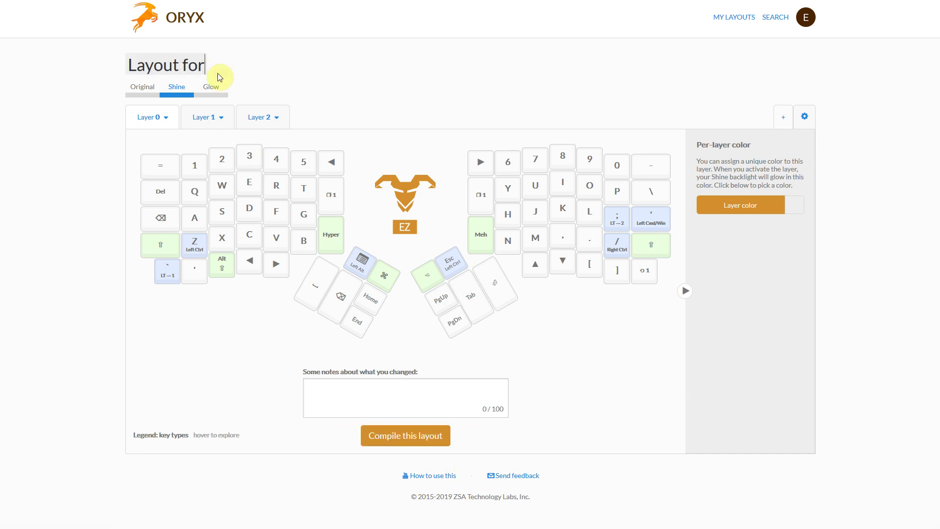
{"action": "type", "text": " demo video"}
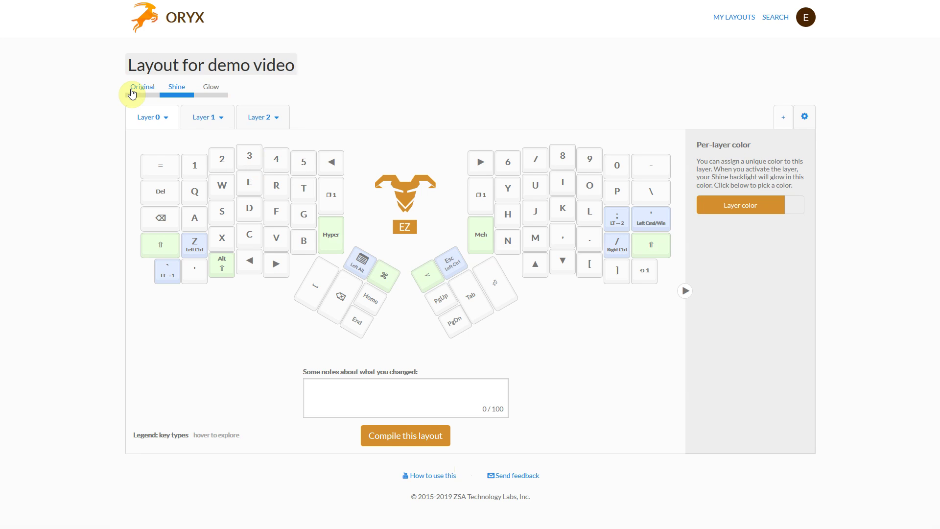
{"action": "left_click", "coordinate": [210, 91]}
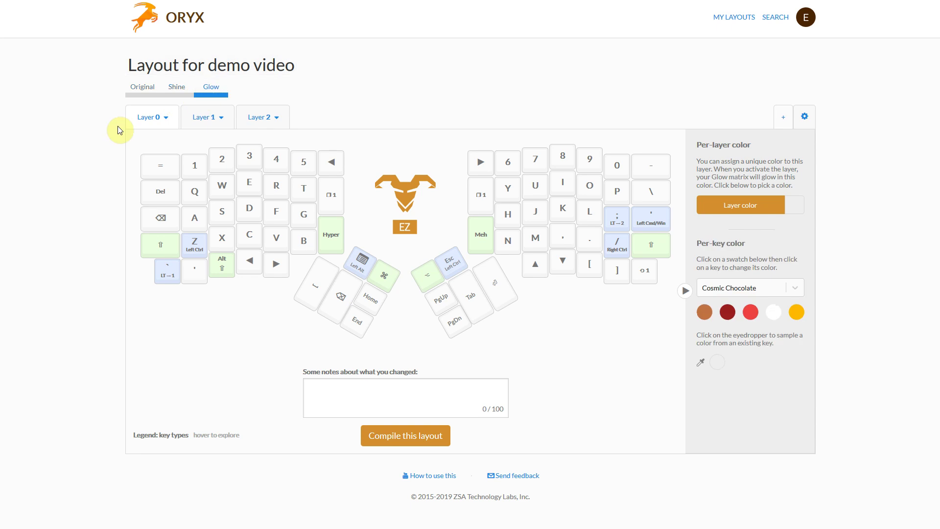
Reassign the Q key on Layer 0 to M, to Up arrow and finally to Enter
{"action": "left_click", "coordinate": [193, 195]}
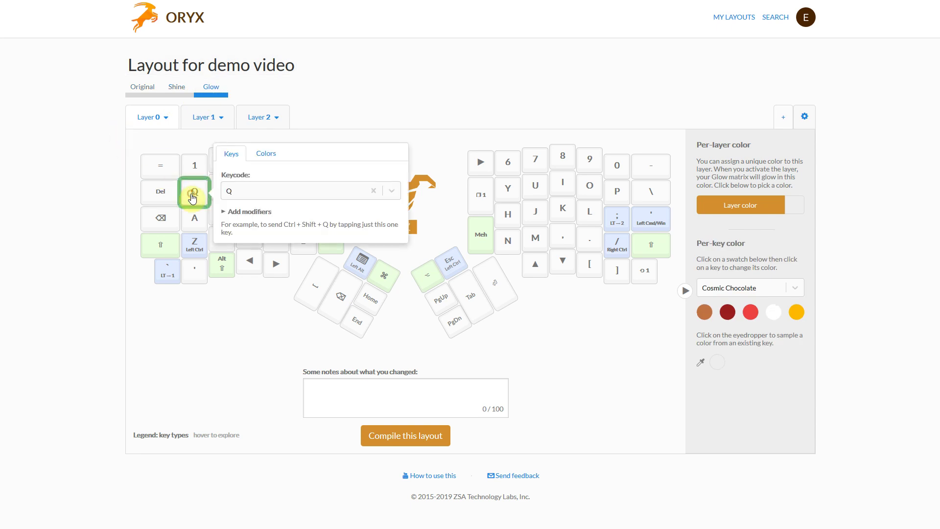
{"action": "key", "text": "m"}
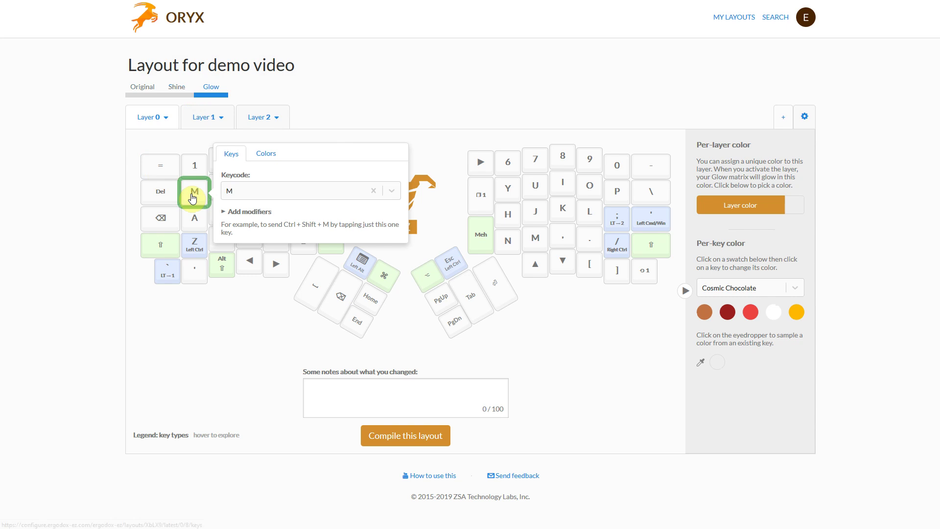
{"action": "key", "text": "Up"}
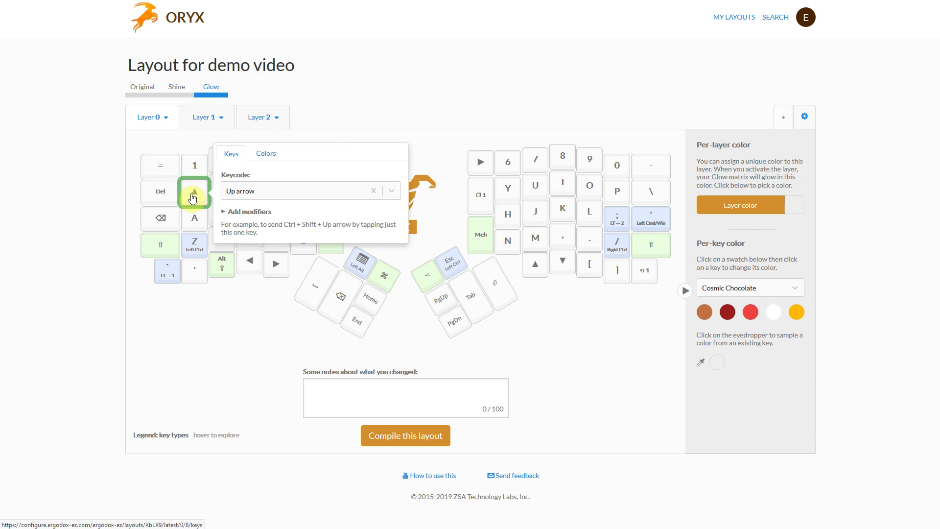
{"action": "key", "text": "Return"}
Make the key beside Del on Layer 0 a dual-function key that acts as Left Ctrl when held and sends Q when tapped
{"action": "left_click", "coordinate": [264, 191]}
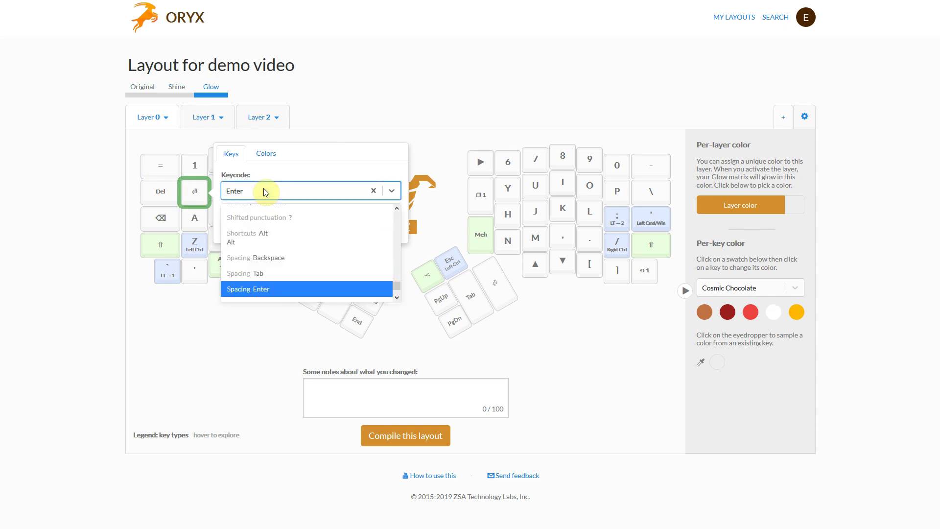
{"action": "type", "text": "dual"}
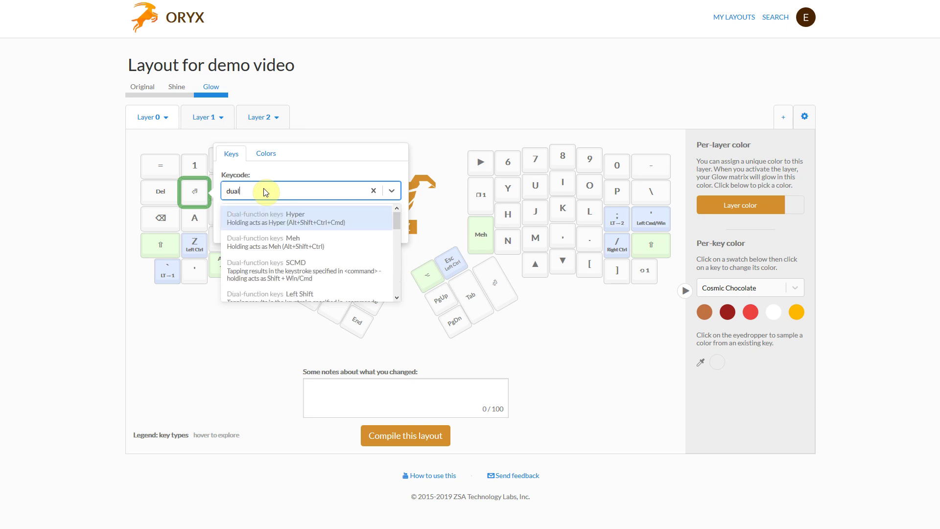
{"action": "scroll", "coordinate": [288, 229], "scroll_direction": "down", "scroll_amount": 2}
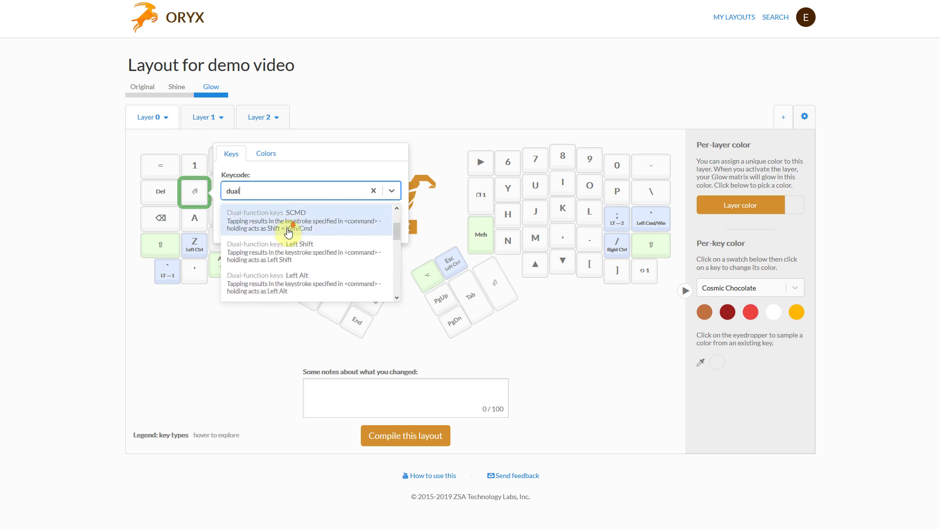
{"action": "scroll", "coordinate": [288, 231], "scroll_direction": "down", "scroll_amount": 2}
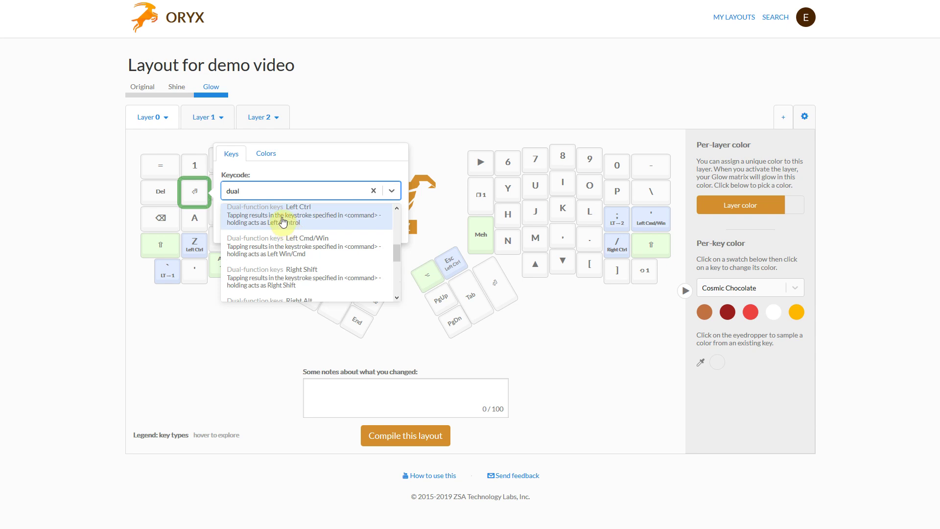
{"action": "left_click", "coordinate": [282, 221]}
{"action": "left_click", "coordinate": [272, 216]}
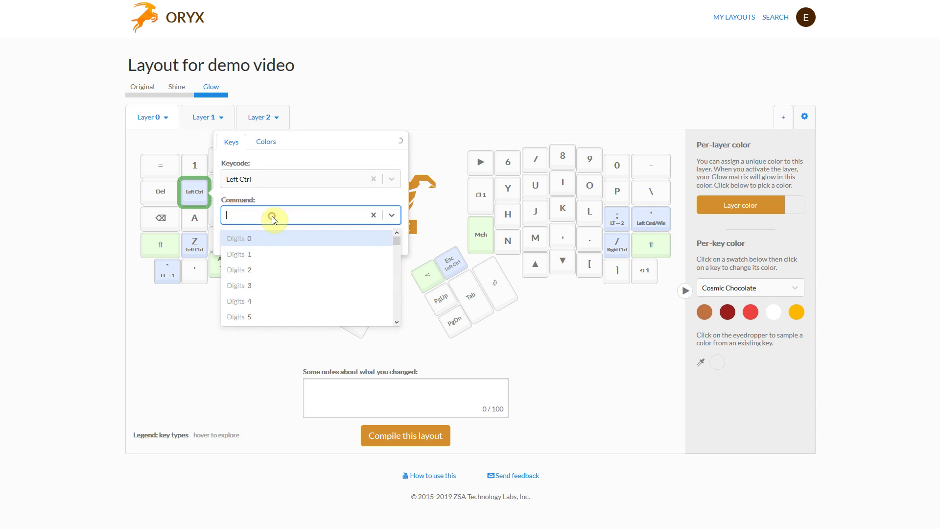
{"action": "type", "text": "q"}
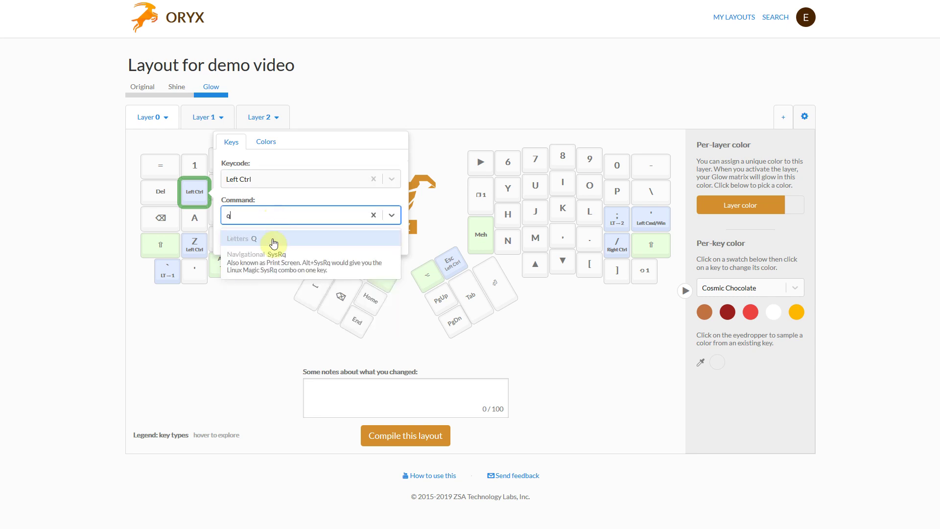
{"action": "left_click", "coordinate": [273, 239]}
{"action": "left_click", "coordinate": [254, 336]}
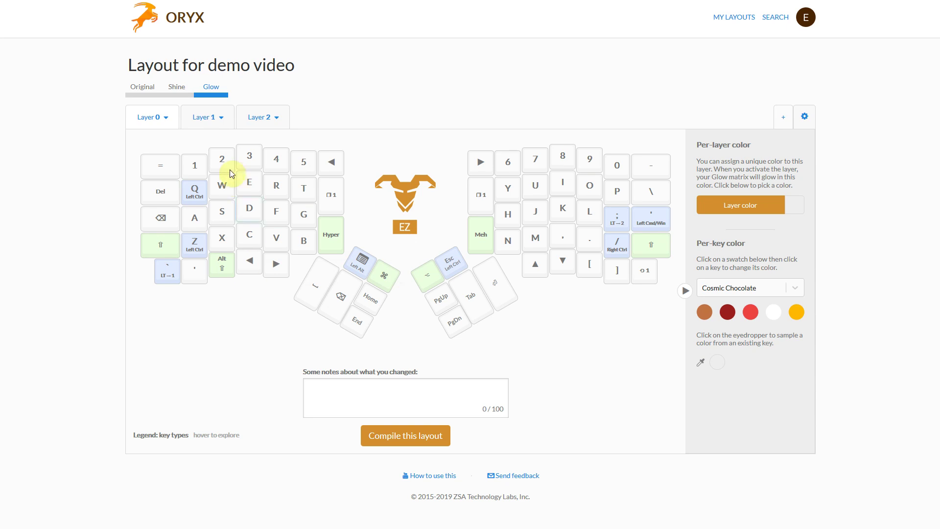
Look over Layer 1, and name Layer 2 "M&M"
{"action": "left_click", "coordinate": [208, 120]}
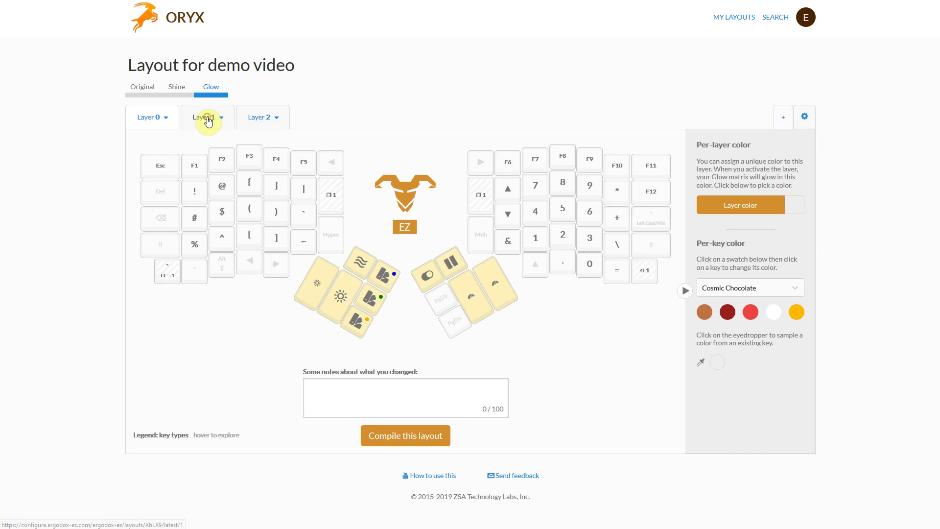
{"action": "left_click", "coordinate": [257, 120]}
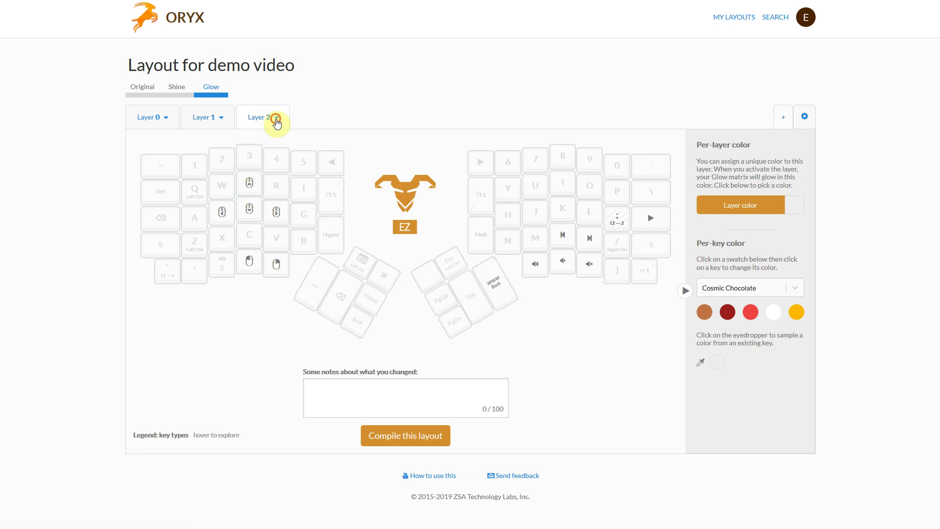
{"action": "left_click", "coordinate": [275, 122]}
{"action": "left_click", "coordinate": [275, 139]}
{"action": "type", "text": "M&M"}
Name Layer 1 "Symbols"
{"action": "left_click", "coordinate": [224, 120]}
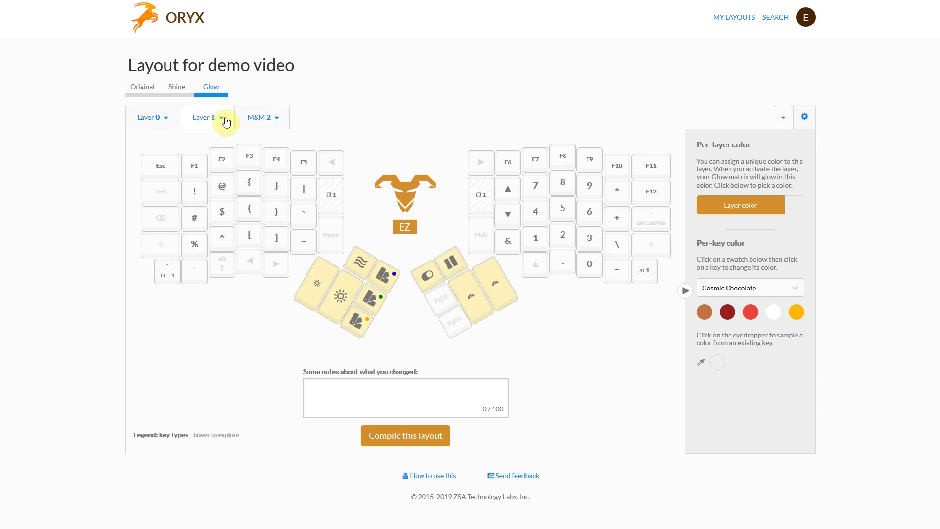
{"action": "left_click", "coordinate": [225, 120]}
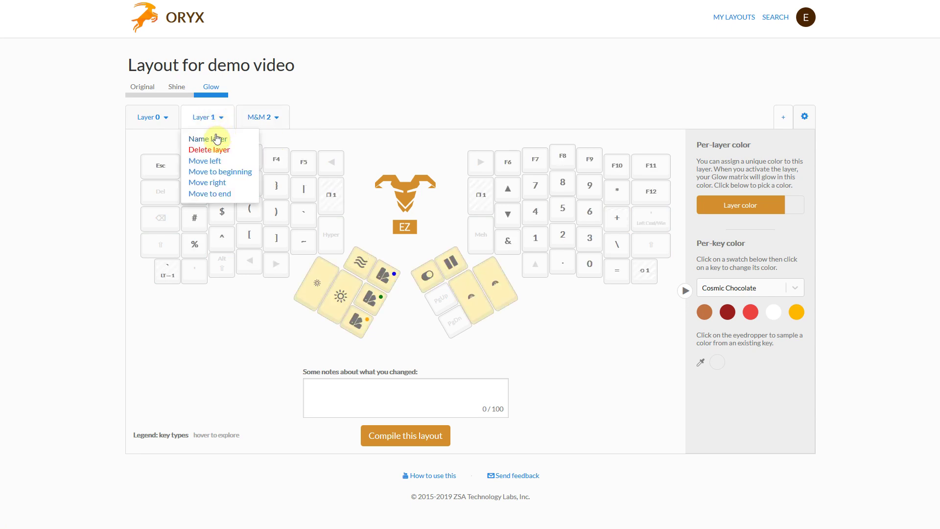
{"action": "left_click", "coordinate": [216, 135]}
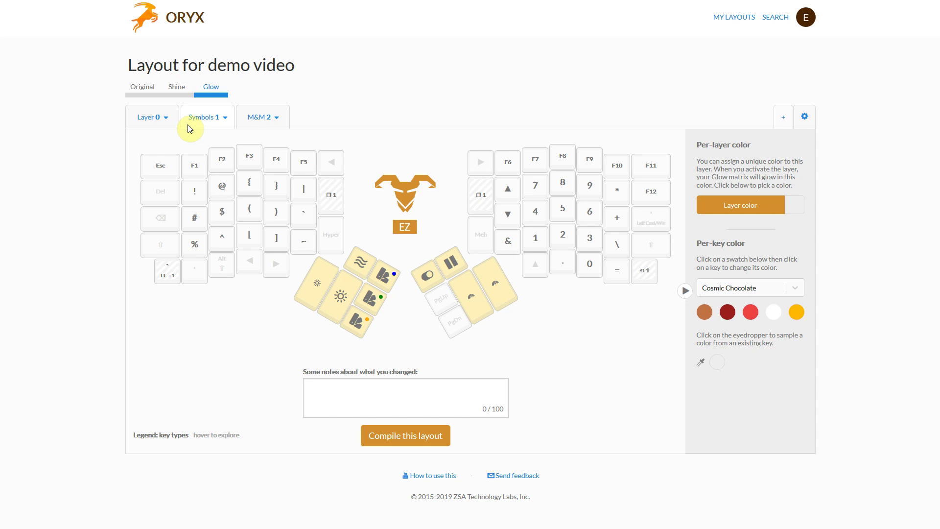
Examine the keys on Layer 0 that activate the Symbols layer
{"action": "left_click", "coordinate": [145, 123]}
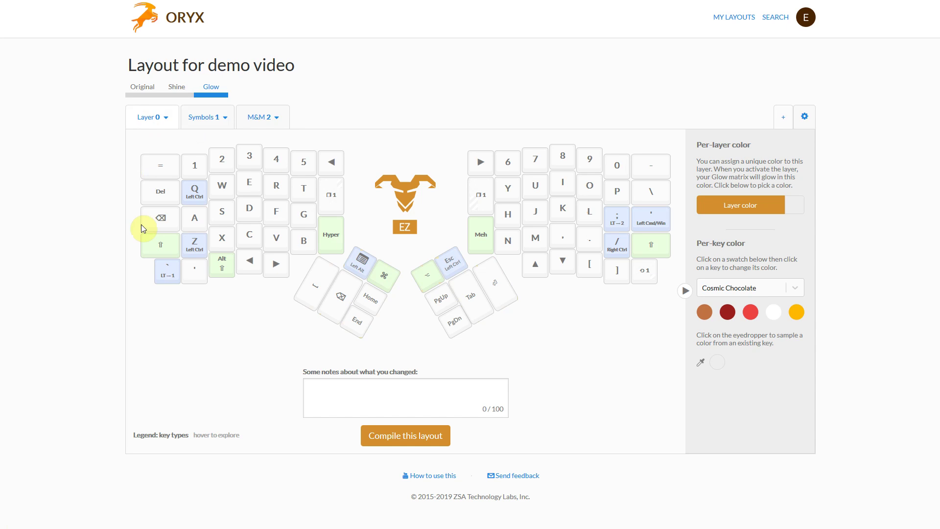
{"action": "left_click", "coordinate": [167, 282]}
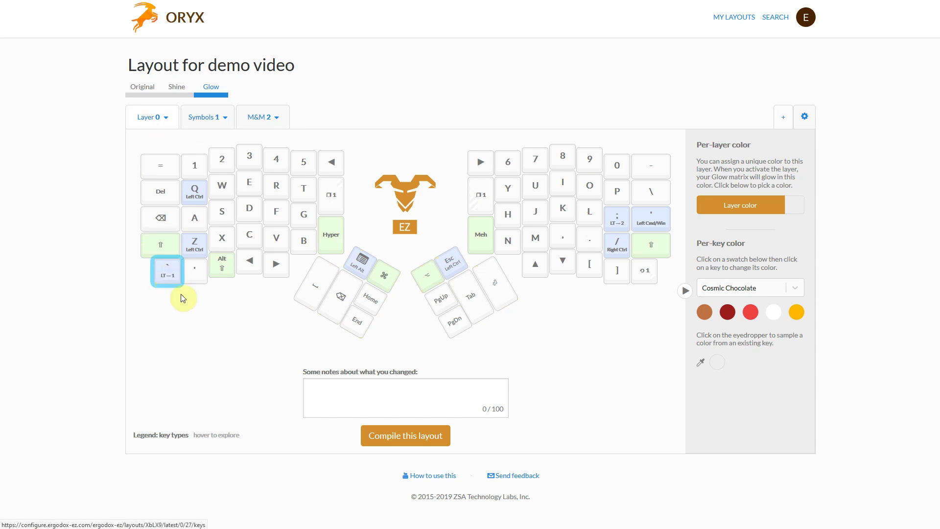
{"action": "left_click", "coordinate": [334, 207]}
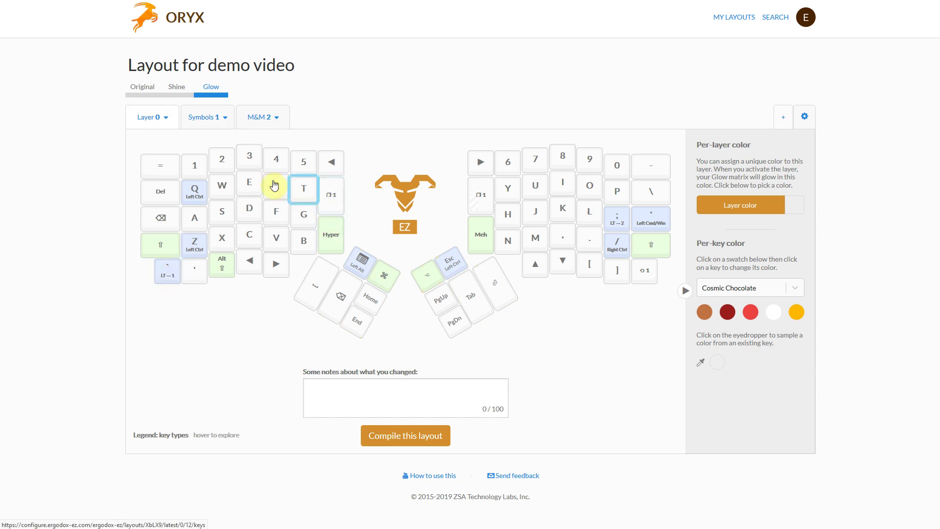
Move the Symbols layer one position to the right, behind the M&M layer
{"action": "left_click", "coordinate": [211, 122]}
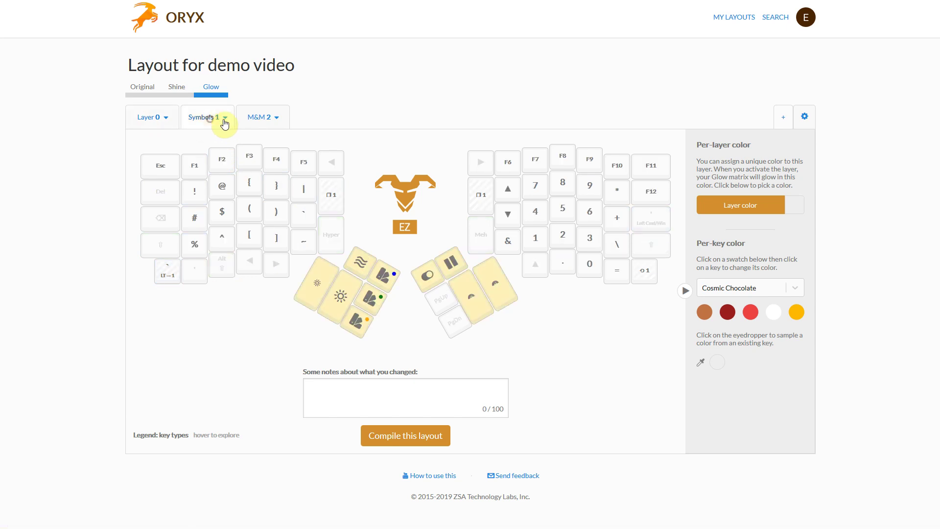
{"action": "left_click", "coordinate": [223, 120]}
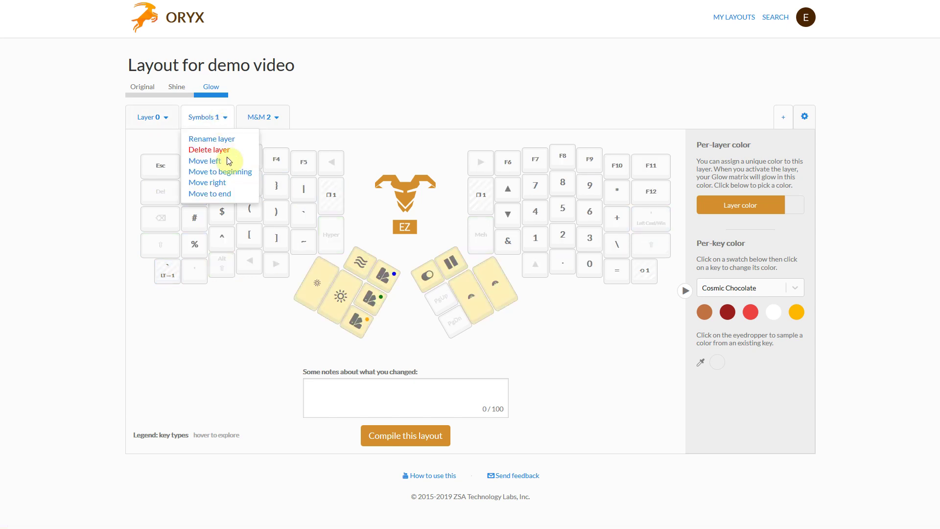
{"action": "left_click", "coordinate": [222, 187]}
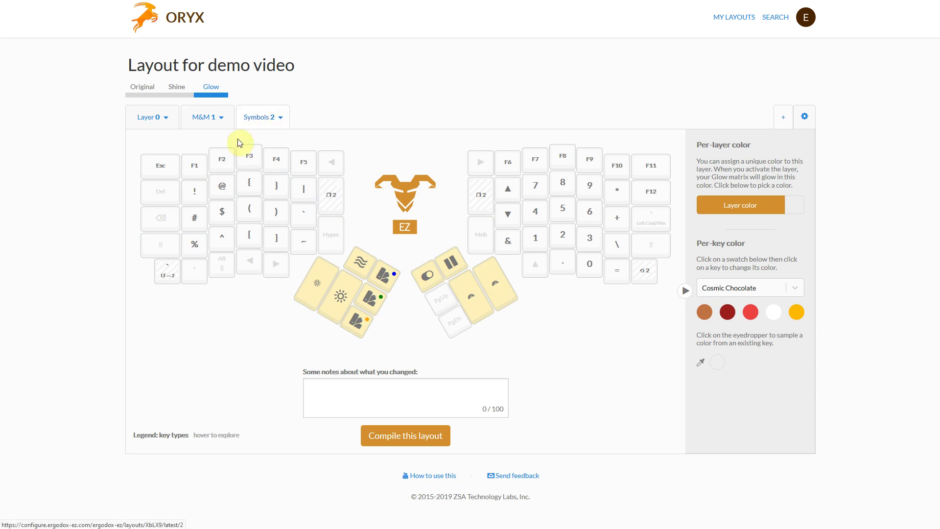
Check the layer-switching keys on Layer 0 against the new layer order
{"action": "left_click", "coordinate": [154, 120]}
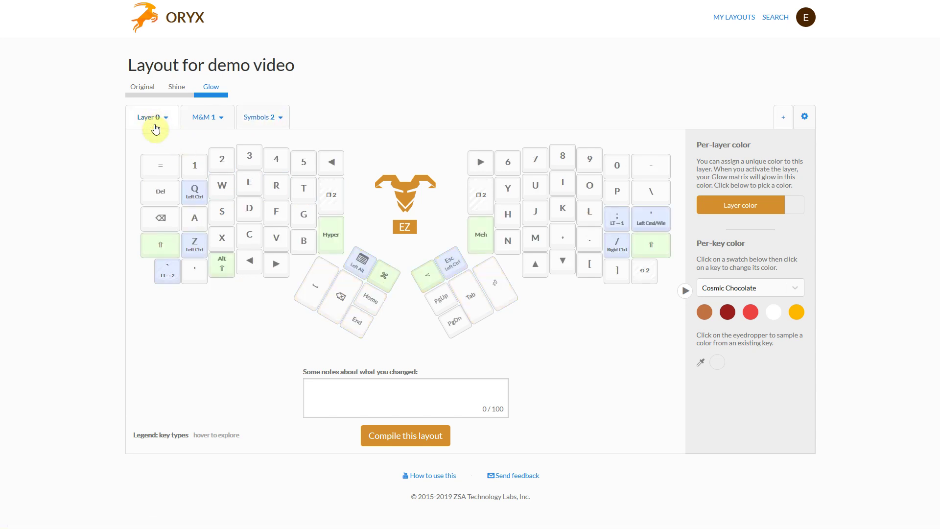
{"action": "left_click", "coordinate": [164, 281]}
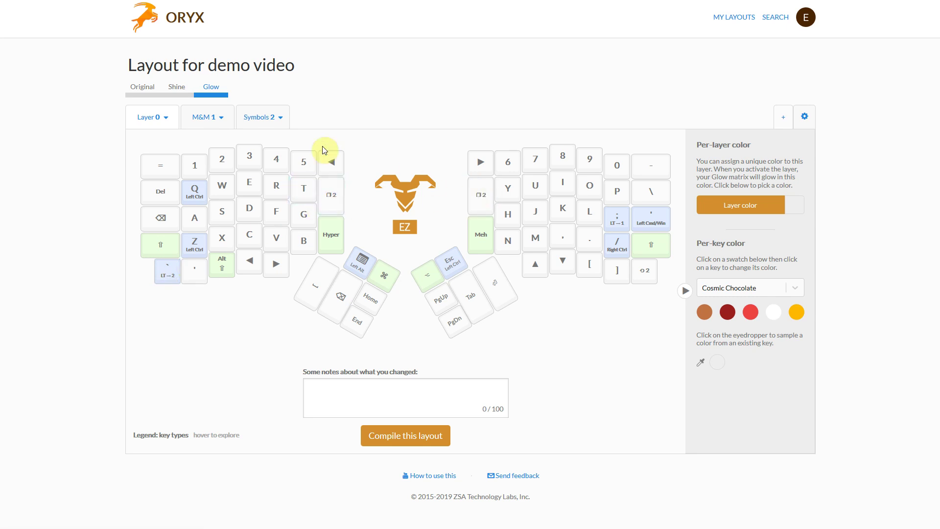
Add a new layer behind the Symbols layer
{"action": "left_click", "coordinate": [782, 122]}
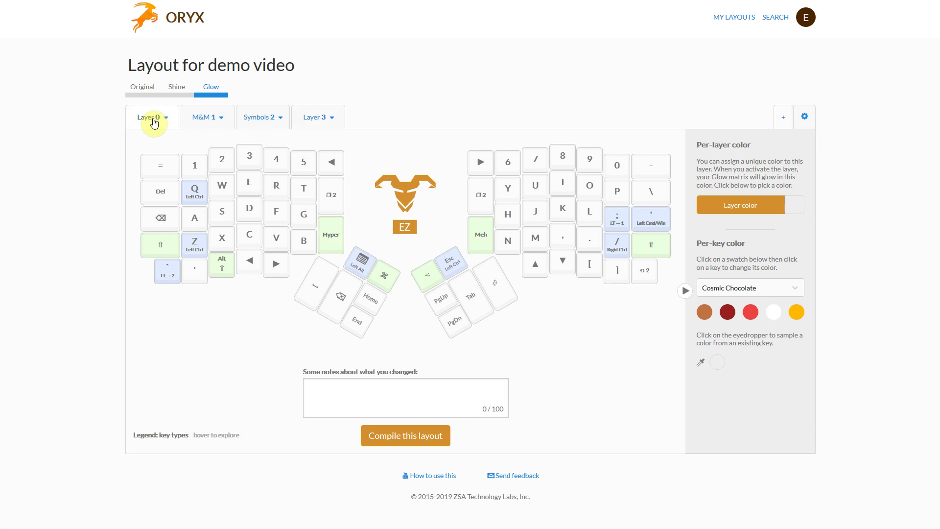
Review the available layer-switch keycodes for Layer 0's left-hand layer toggle key by filtering the keycodes with "layer"
{"action": "left_click", "coordinate": [337, 201]}
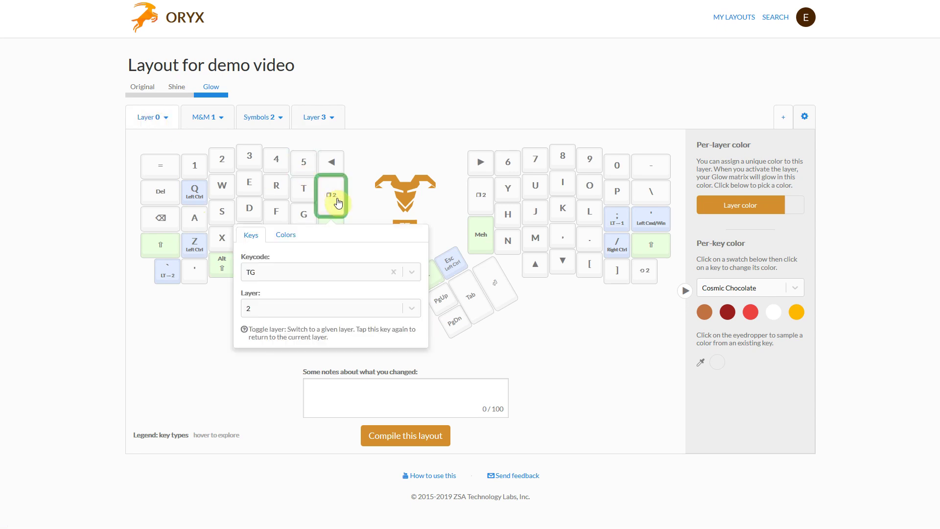
{"action": "left_click", "coordinate": [292, 272]}
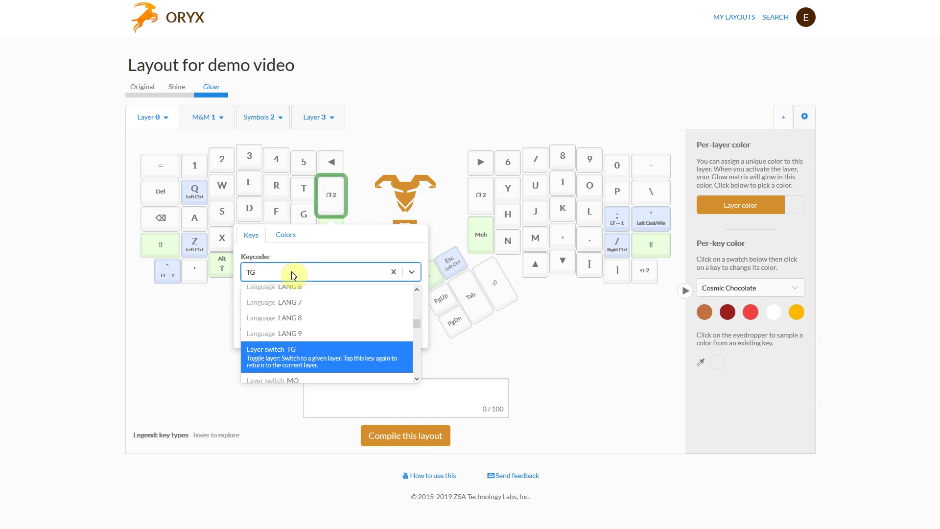
{"action": "type", "text": "layer"}
{"action": "scroll", "coordinate": [318, 313], "scroll_direction": "down", "scroll_amount": 3}
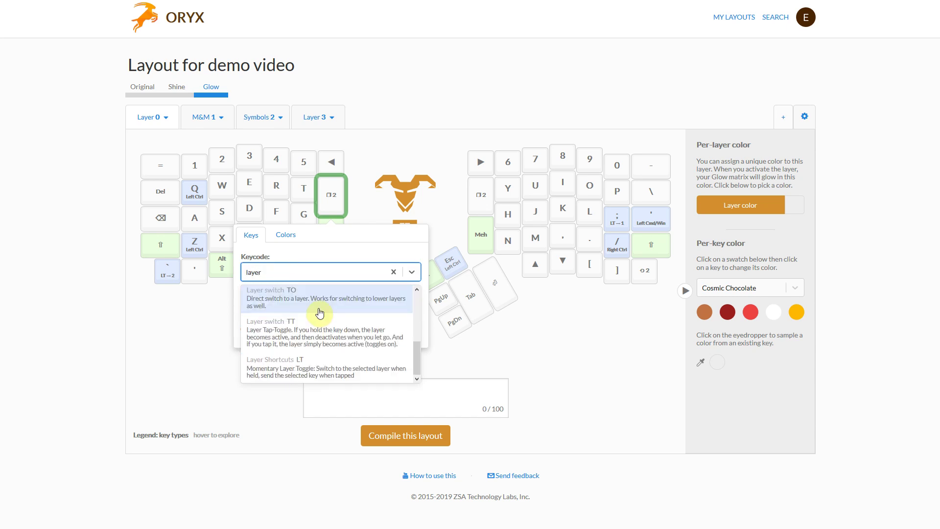
{"action": "scroll", "coordinate": [320, 312], "scroll_direction": "up", "scroll_amount": 3}
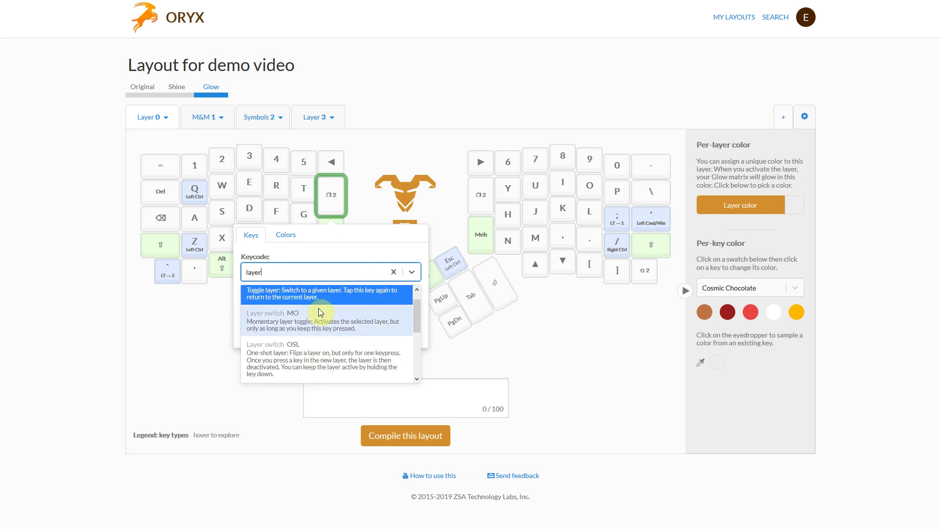
{"action": "scroll", "coordinate": [321, 312], "scroll_direction": "down", "scroll_amount": 1}
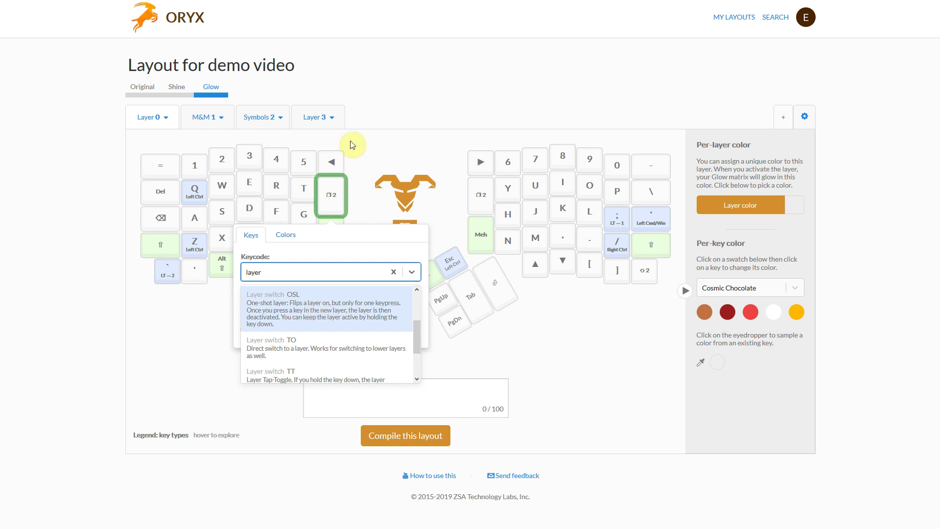
Delete Layer 3, confirm the deletion and close the key settings
{"action": "left_click", "coordinate": [333, 118]}
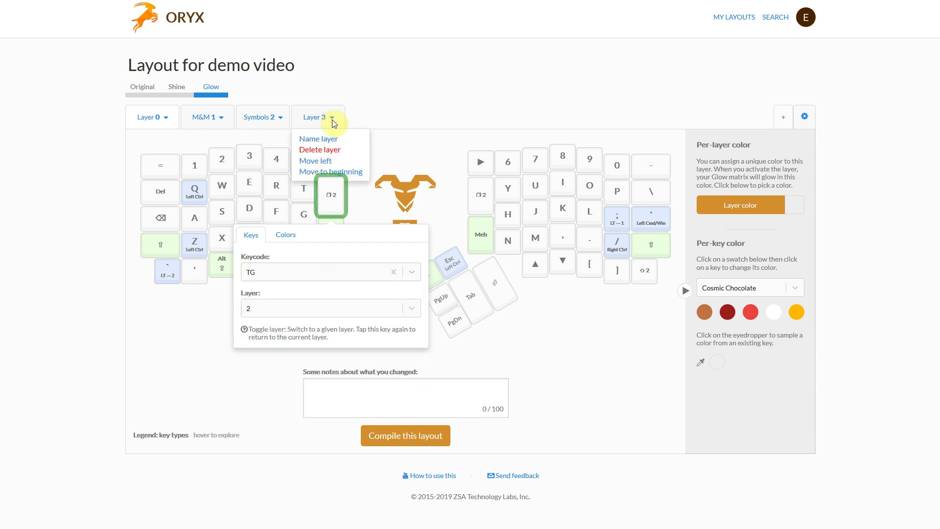
{"action": "left_click", "coordinate": [316, 156]}
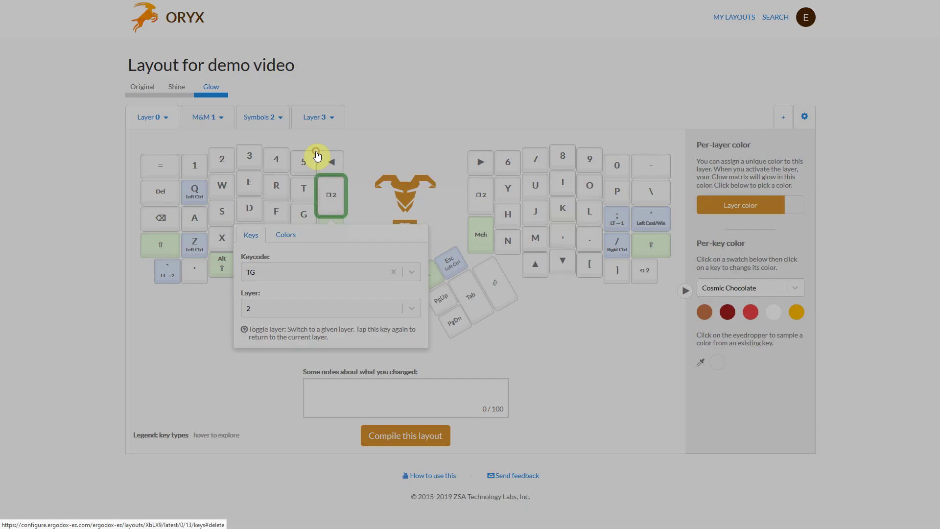
{"action": "left_click", "coordinate": [569, 221]}
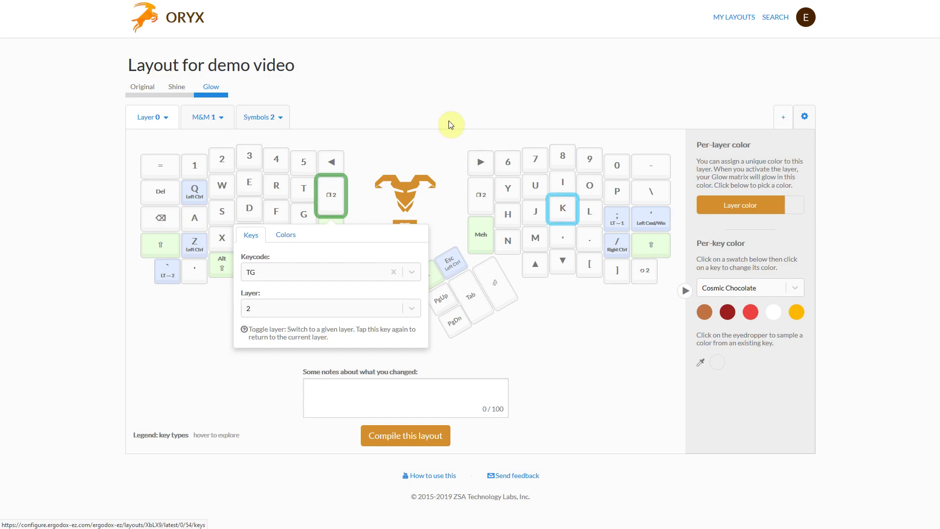
{"action": "left_click", "coordinate": [317, 118]}
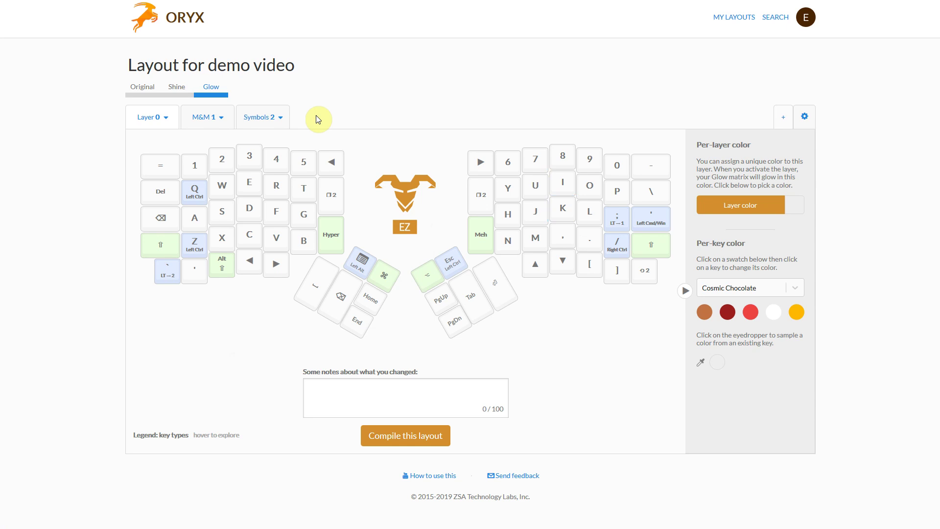
Set the layer color of the M&M layer to light green, #AFFF86
{"action": "left_click", "coordinate": [211, 122]}
{"action": "left_click", "coordinate": [735, 209]}
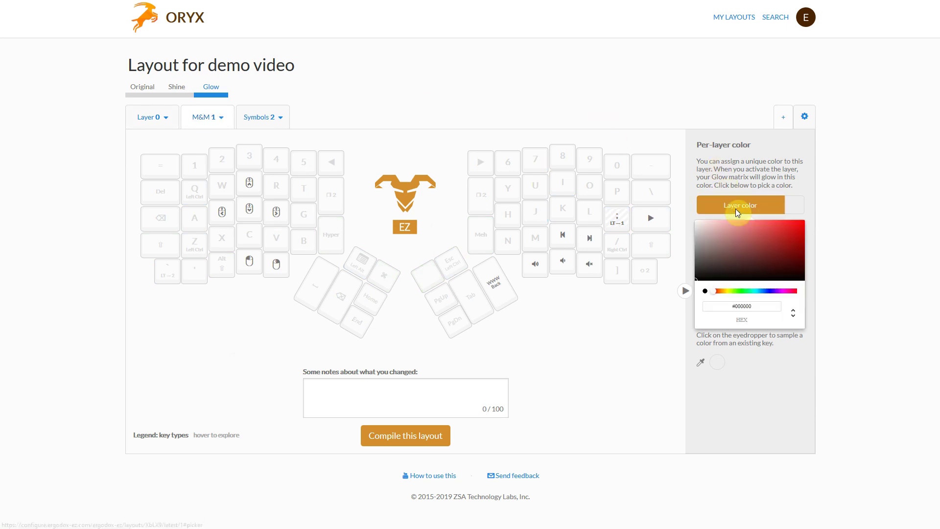
{"action": "left_click", "coordinate": [713, 225]}
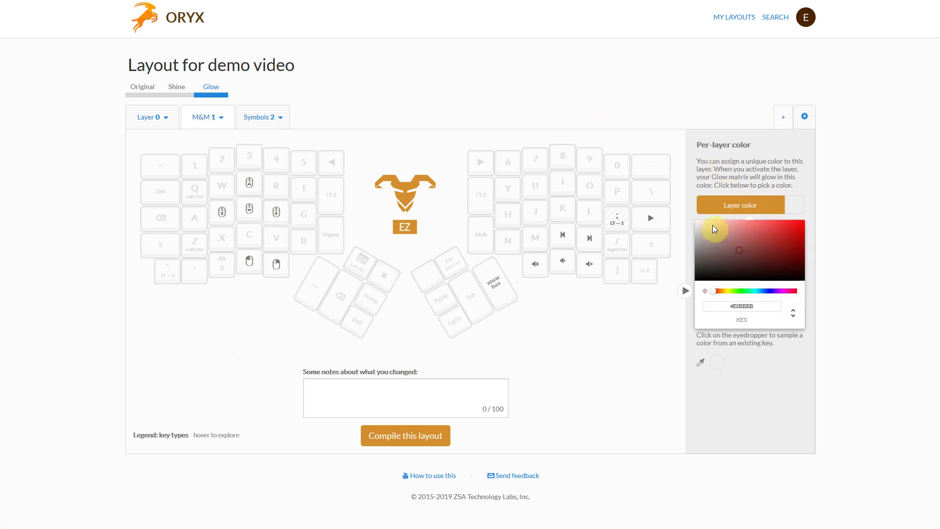
{"action": "left_click", "coordinate": [736, 291]}
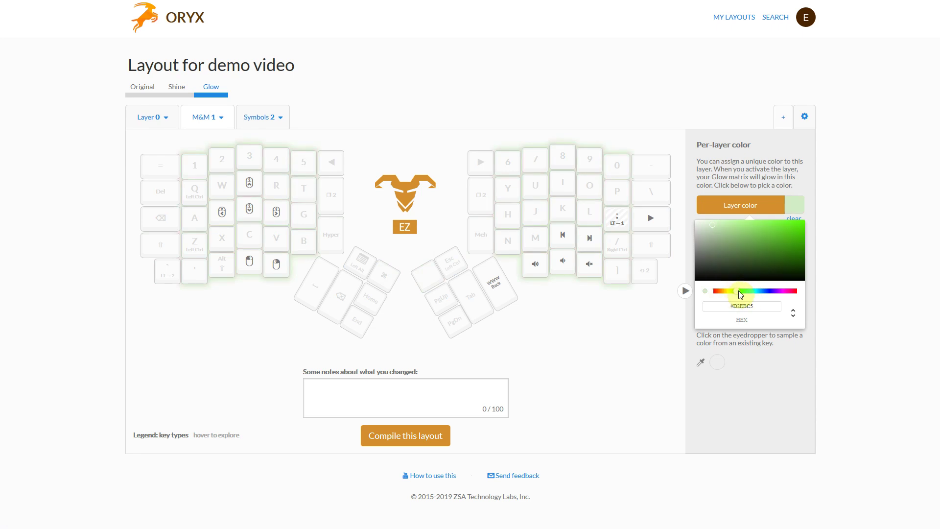
{"action": "left_click_drag", "start_coordinate": [736, 233], "coordinate": [747, 221]}
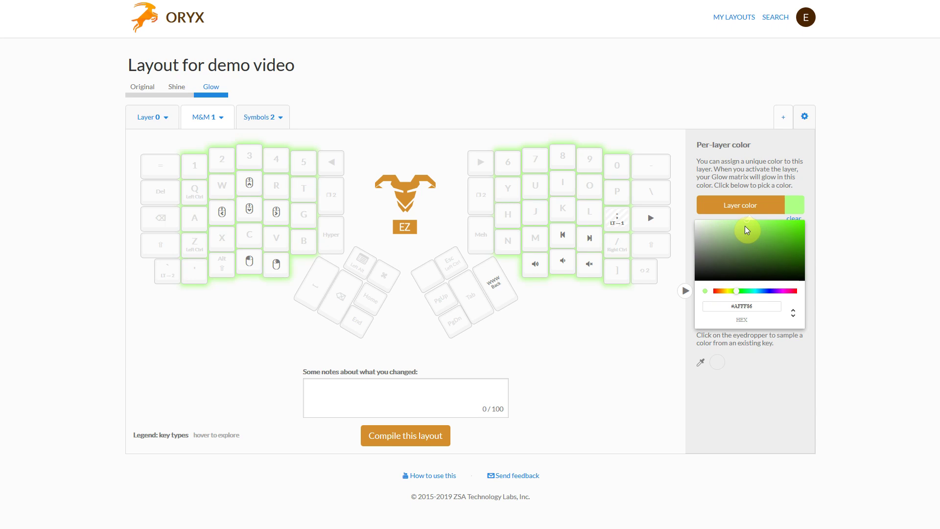
{"action": "left_click", "coordinate": [650, 333]}
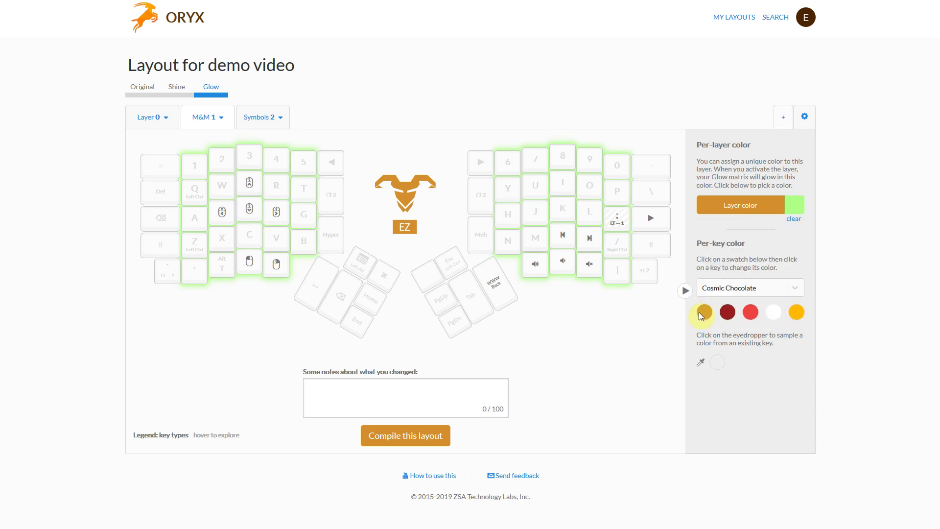
Color the four mouse-movement keys on the M&M layer with the bright red swatch of the Cosmic Chocolate palette
{"action": "left_click", "coordinate": [751, 313]}
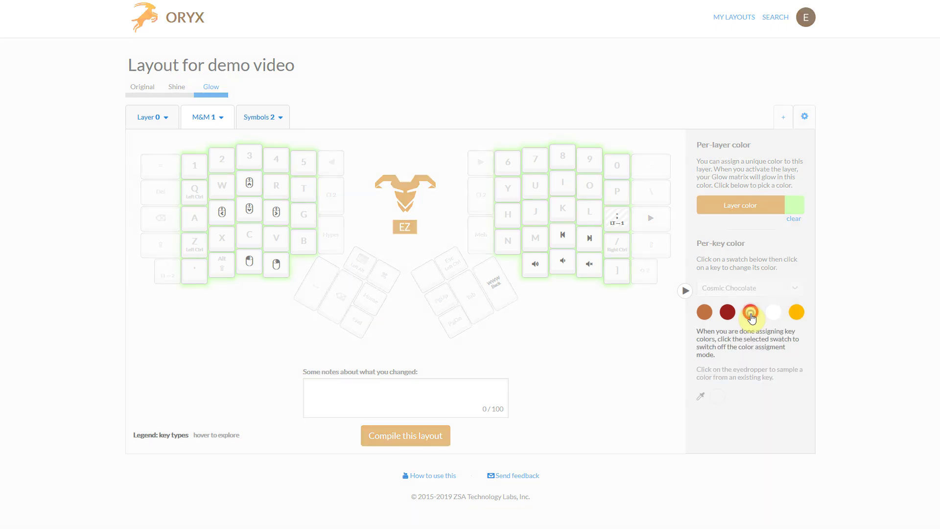
{"action": "left_click", "coordinate": [276, 211]}
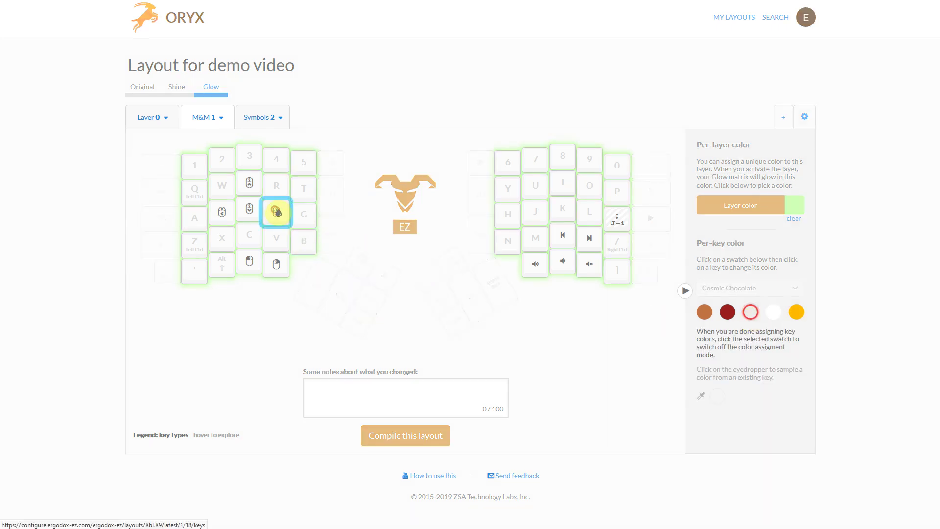
{"action": "left_click", "coordinate": [221, 211]}
{"action": "left_click", "coordinate": [250, 183]}
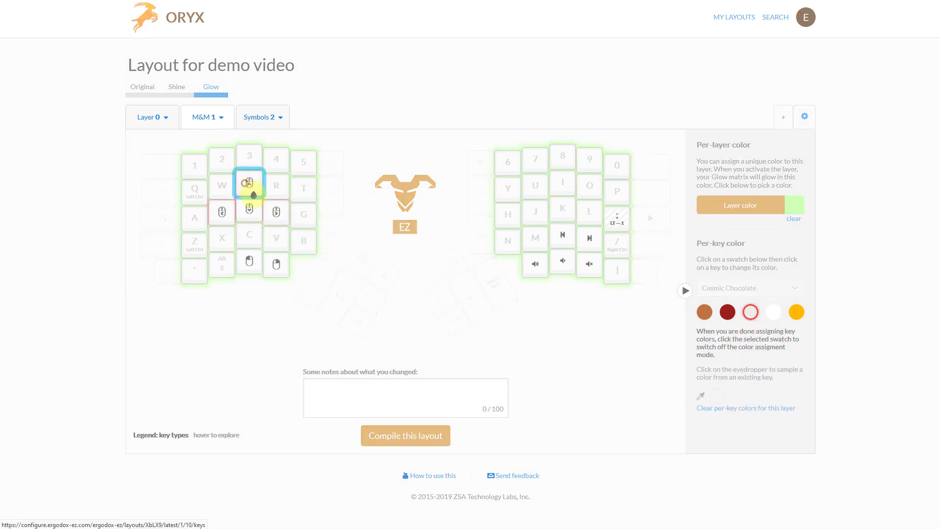
{"action": "left_click", "coordinate": [240, 219]}
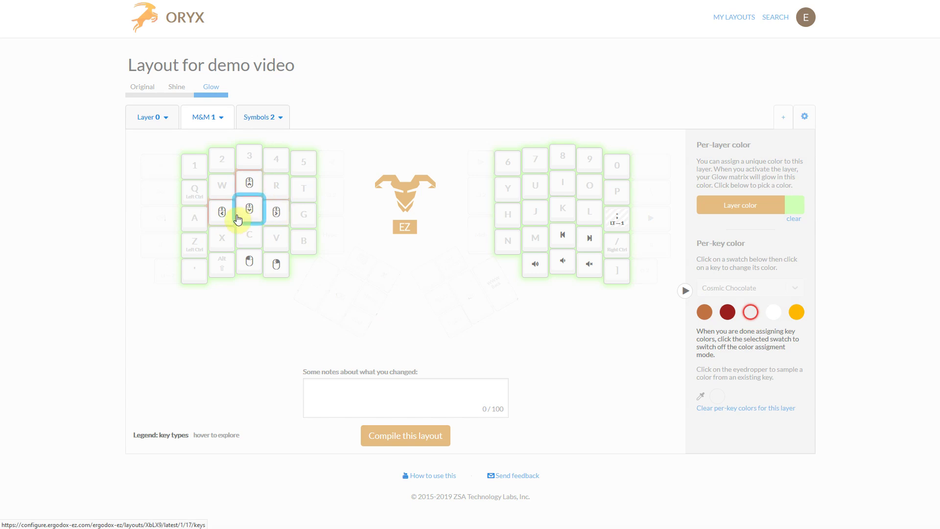
{"action": "left_click", "coordinate": [747, 316]}
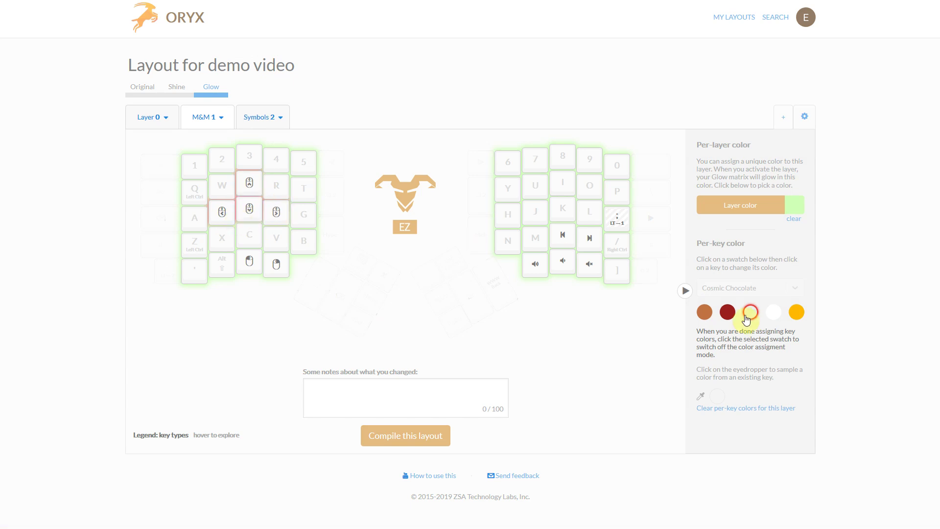
Color the previous-track, next-track, volume-up, volume-down and mute keys on the M&M layer with the brown Cosmic Chocolate swatch
{"action": "left_click", "coordinate": [704, 313]}
{"action": "left_click", "coordinate": [589, 237]}
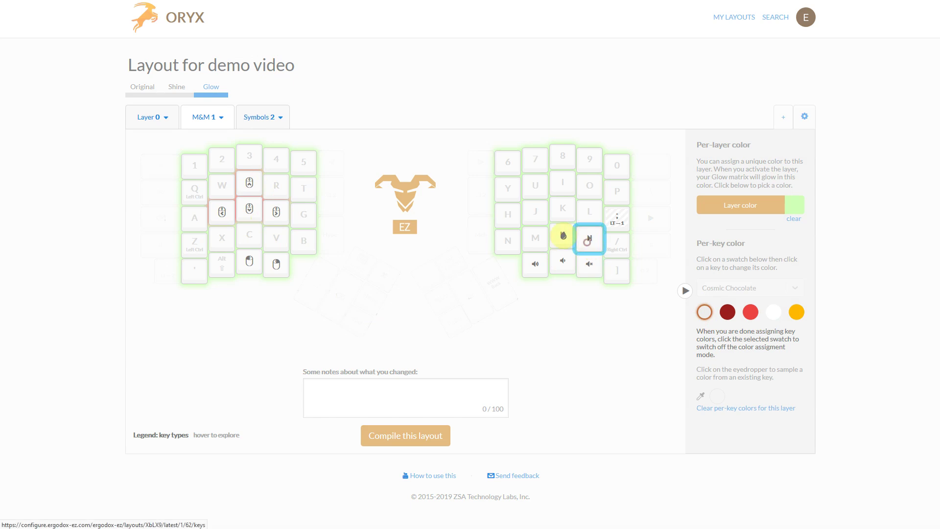
{"action": "left_click", "coordinate": [562, 235]}
{"action": "left_click", "coordinate": [567, 260]}
{"action": "left_click", "coordinate": [590, 262]}
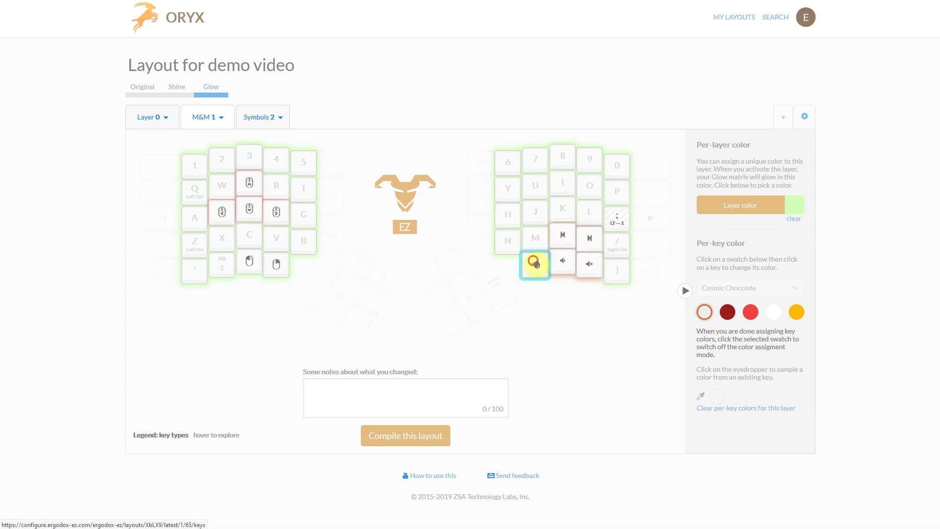
{"action": "left_click", "coordinate": [535, 263]}
{"action": "left_click", "coordinate": [568, 321]}
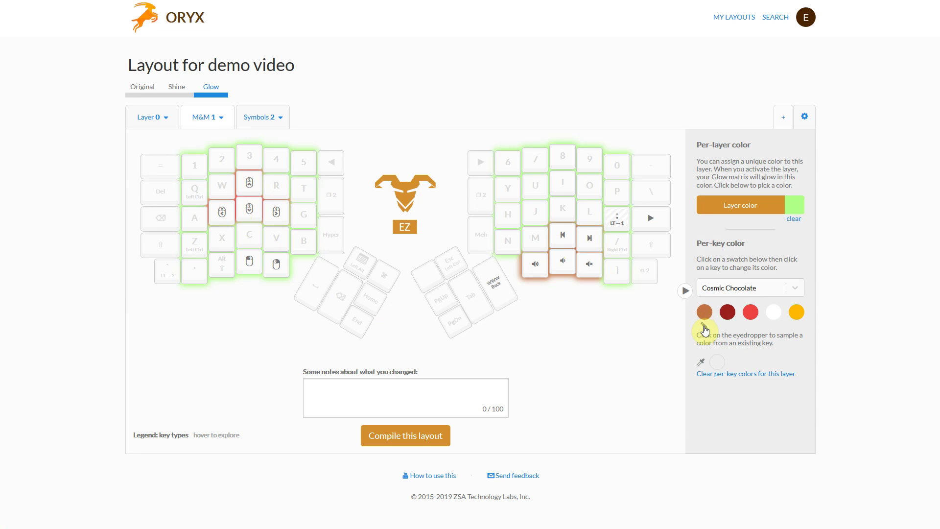
Customize the Cosmic Chocolate palette by changing its brown swatch to a lighter tan
{"action": "left_click", "coordinate": [704, 324]}
{"action": "left_click", "coordinate": [702, 348]}
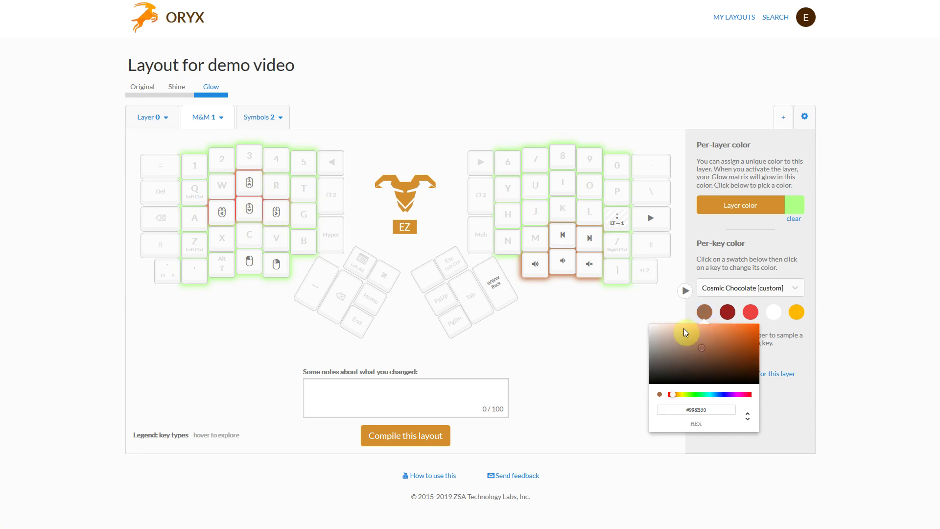
{"action": "left_click_drag", "start_coordinate": [686, 336], "coordinate": [705, 333]}
{"action": "left_click", "coordinate": [599, 335]}
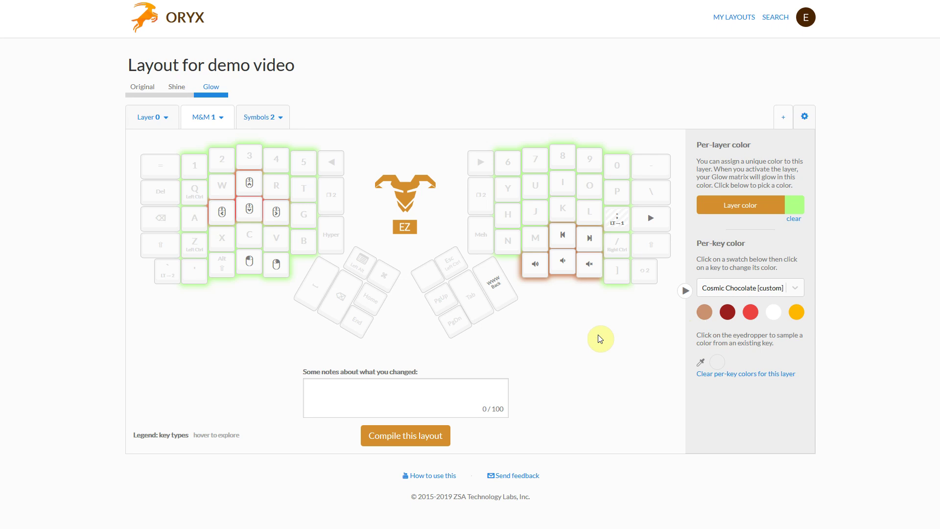
Move the M&M layer one position to the right, behind Symbols, and check both layers in the new order
{"action": "left_click", "coordinate": [221, 120]}
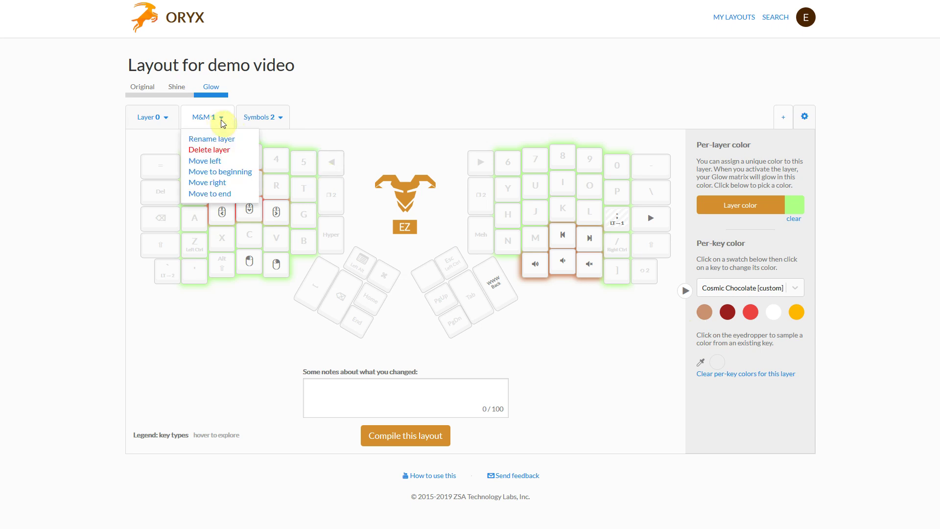
{"action": "left_click", "coordinate": [224, 185]}
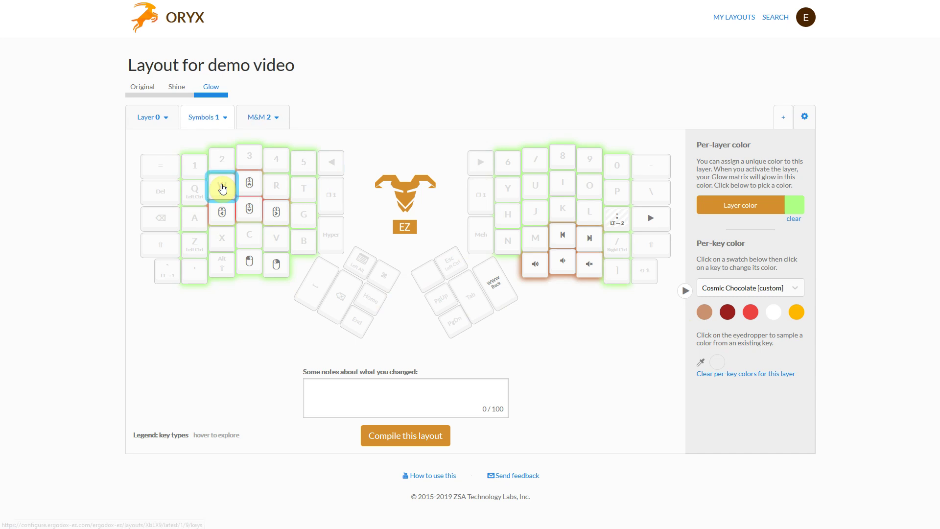
{"action": "left_click", "coordinate": [201, 119]}
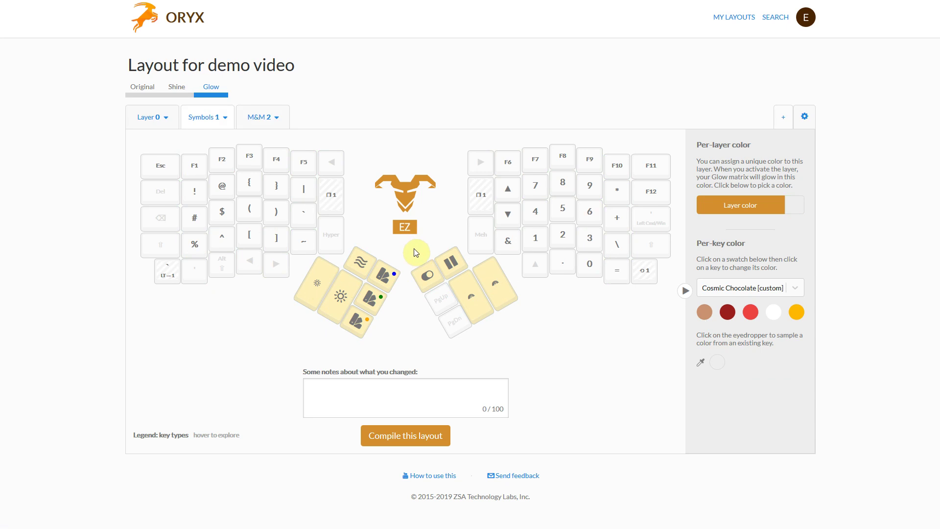
{"action": "left_click", "coordinate": [258, 118]}
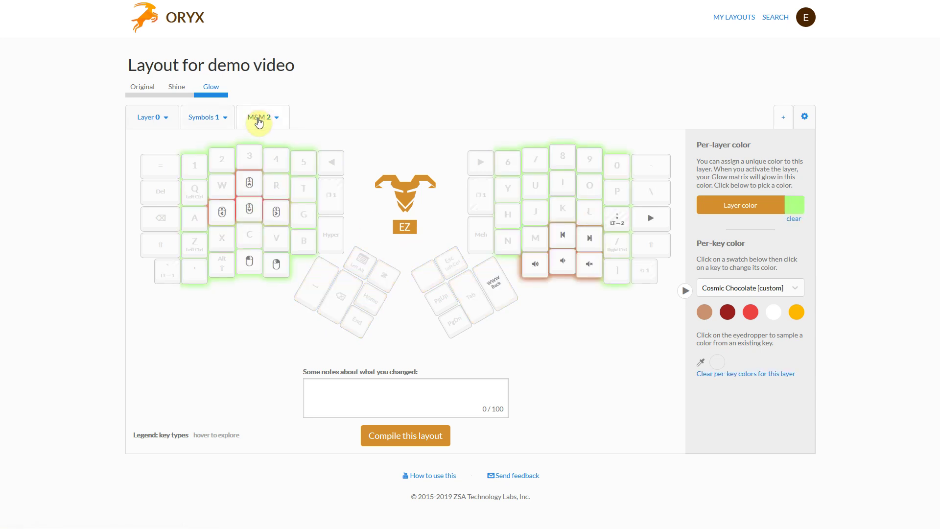
Assign the Toggle layer colors function to the PgUp key in the Symbols layer's right thumb cluster
{"action": "left_click", "coordinate": [200, 119]}
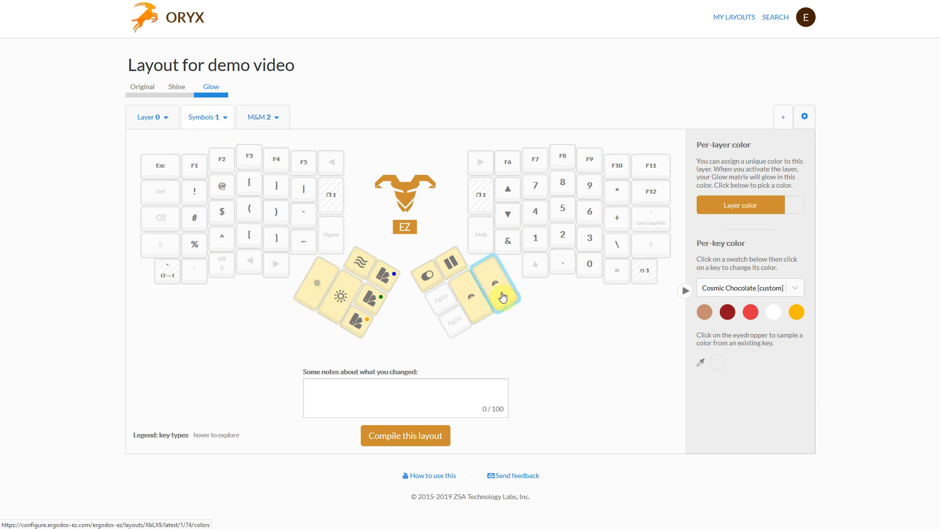
{"action": "left_click", "coordinate": [440, 305]}
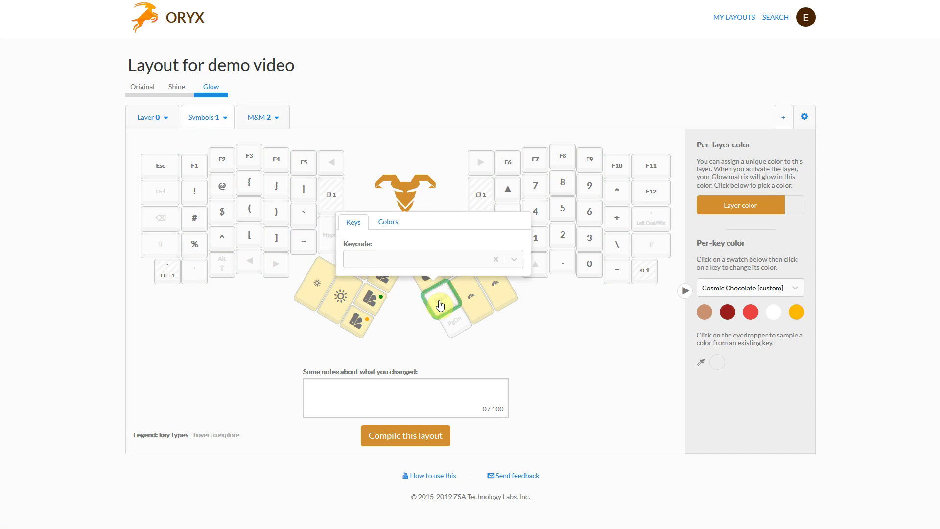
{"action": "left_click", "coordinate": [391, 223]}
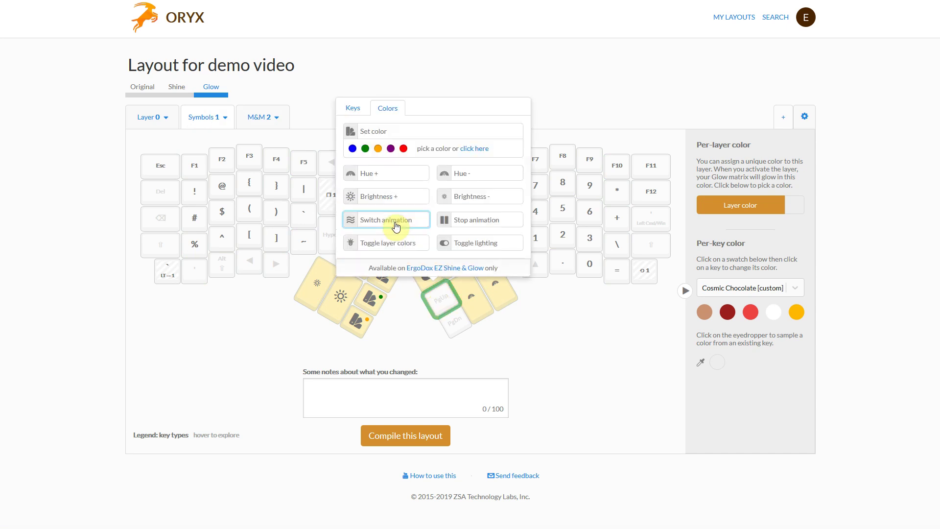
{"action": "left_click", "coordinate": [394, 245]}
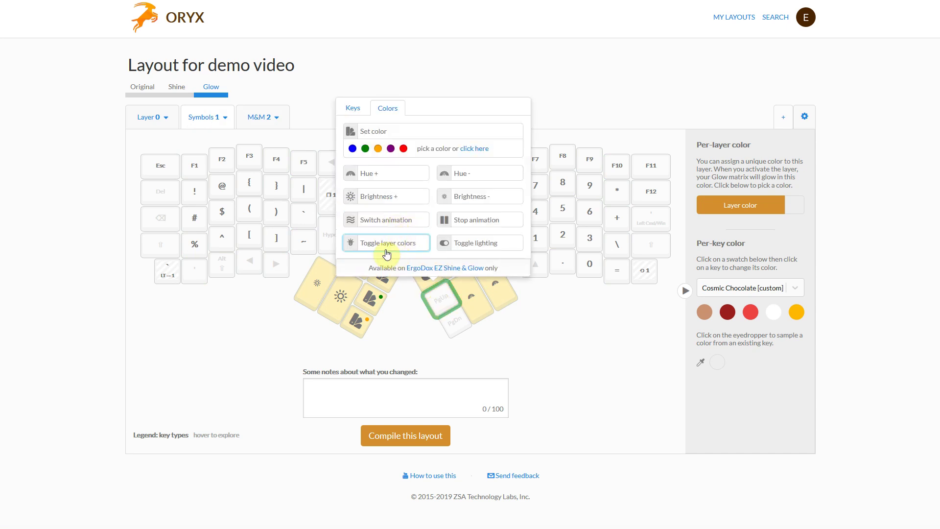
{"action": "left_click", "coordinate": [404, 323]}
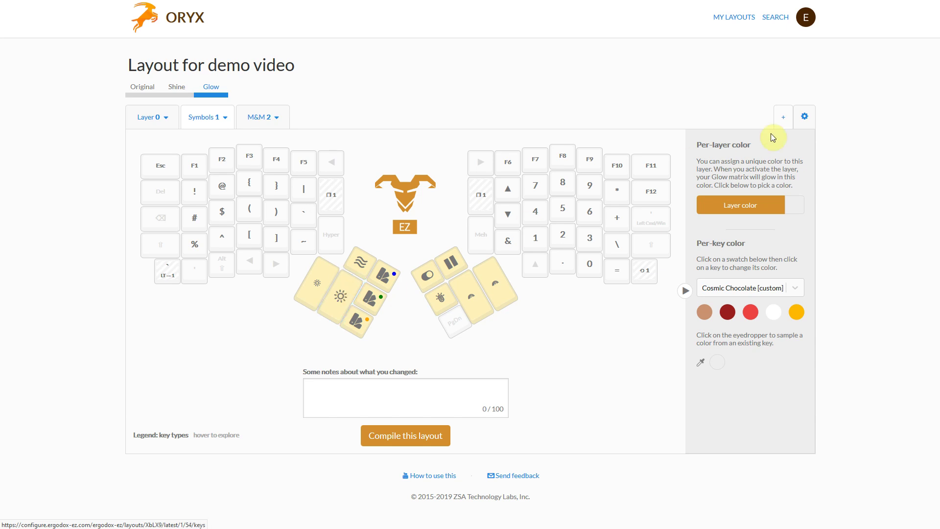
Open the advanced configuration settings, accepting the notice about tweaking them, and enable German keycodes in the International section
{"action": "left_click", "coordinate": [804, 118]}
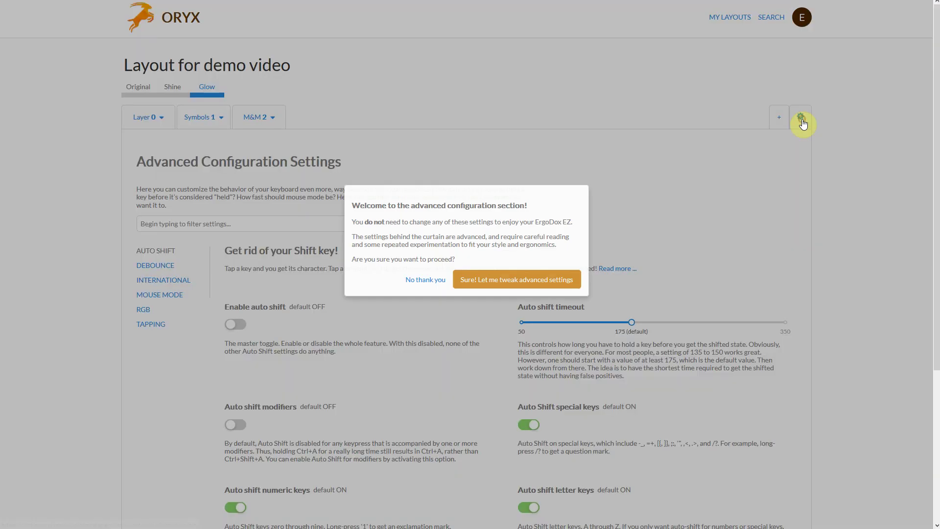
{"action": "left_click", "coordinate": [517, 280]}
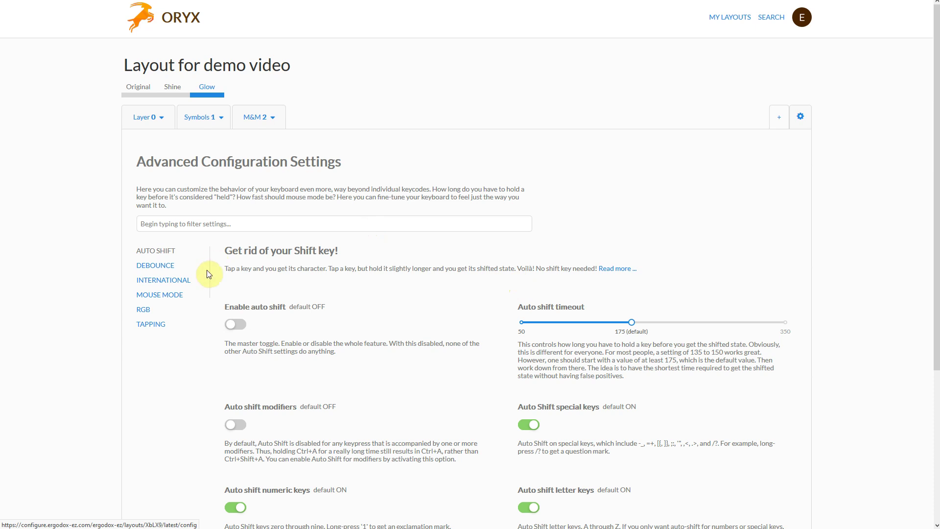
{"action": "left_click", "coordinate": [179, 282]}
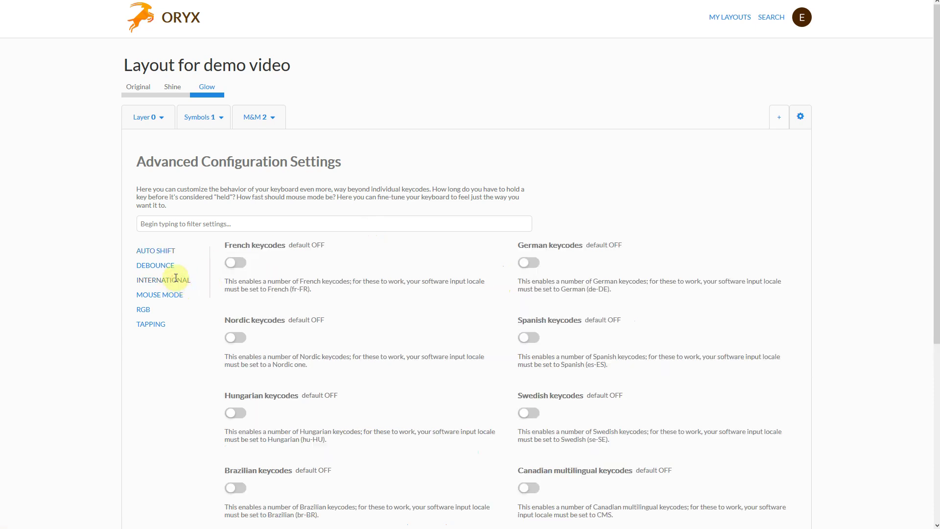
{"action": "scroll", "coordinate": [386, 295], "scroll_direction": "down", "scroll_amount": 3}
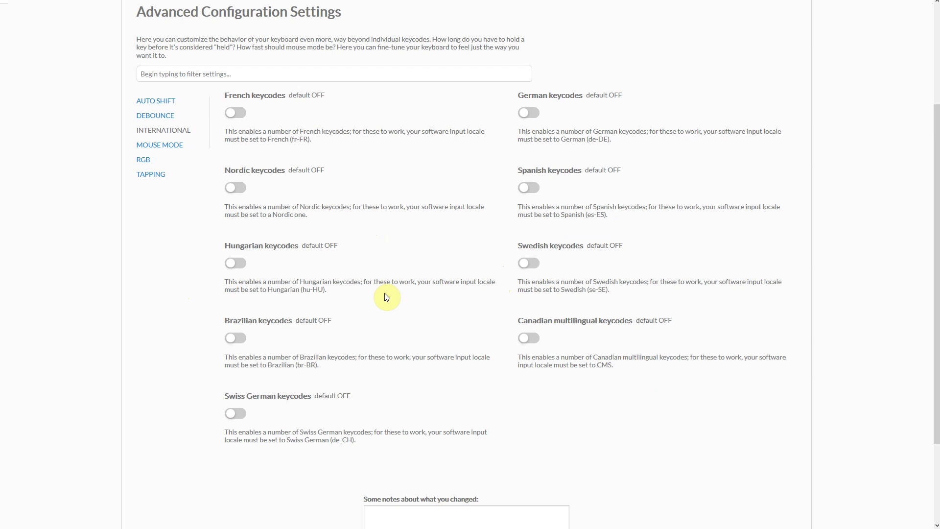
{"action": "left_click", "coordinate": [525, 119]}
{"action": "scroll", "coordinate": [520, 104], "scroll_direction": "up", "scroll_amount": 3}
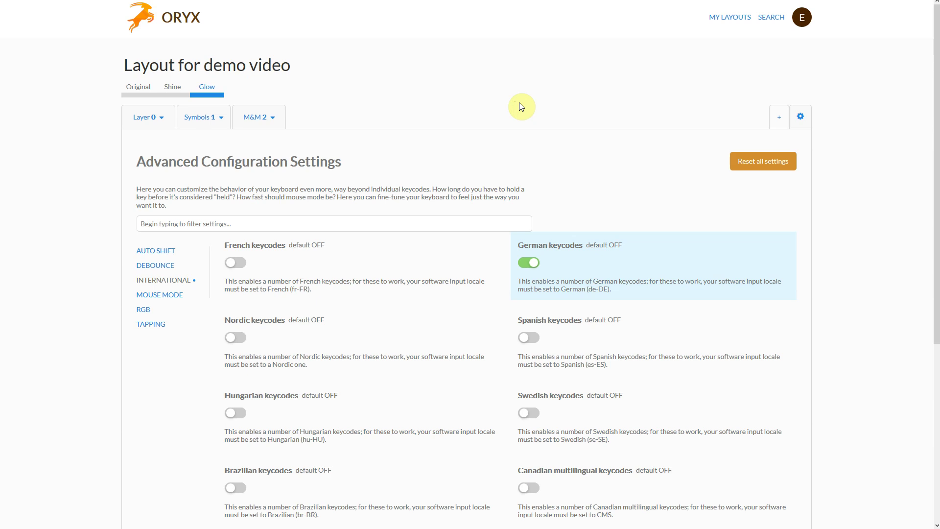
Assign the German ß keycode to the W key on Layer 0
{"action": "left_click", "coordinate": [141, 117]}
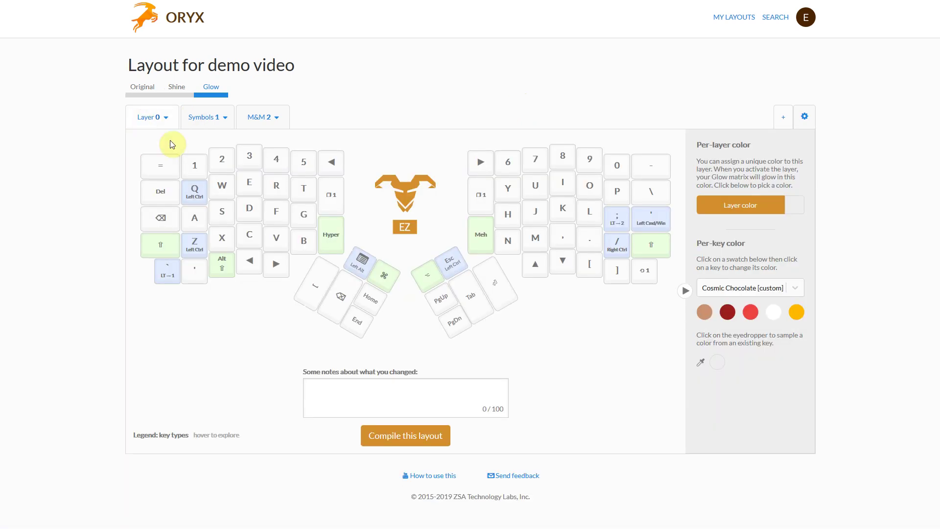
{"action": "left_click", "coordinate": [221, 186]}
{"action": "left_click", "coordinate": [277, 183]}
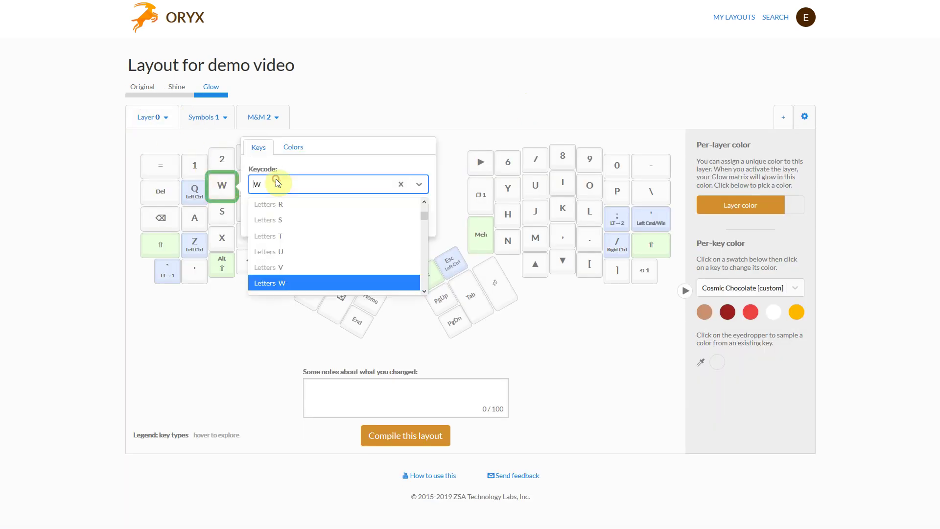
{"action": "type", "text": "german"}
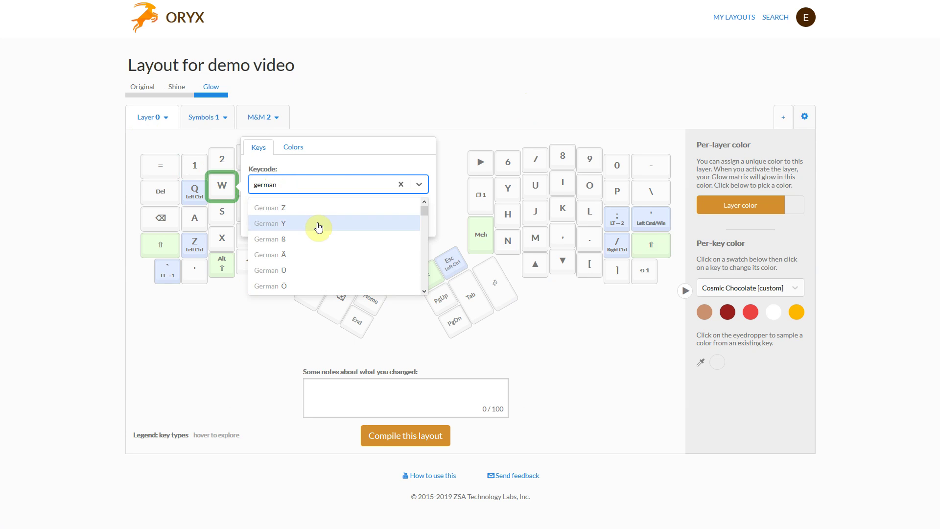
{"action": "scroll", "coordinate": [318, 227], "scroll_direction": "down", "scroll_amount": 2}
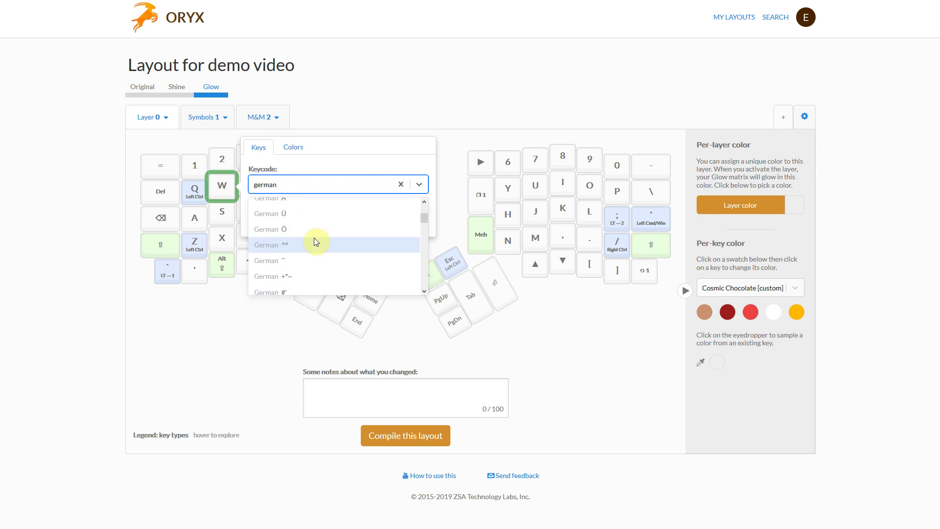
{"action": "scroll", "coordinate": [304, 241], "scroll_direction": "up", "scroll_amount": 2}
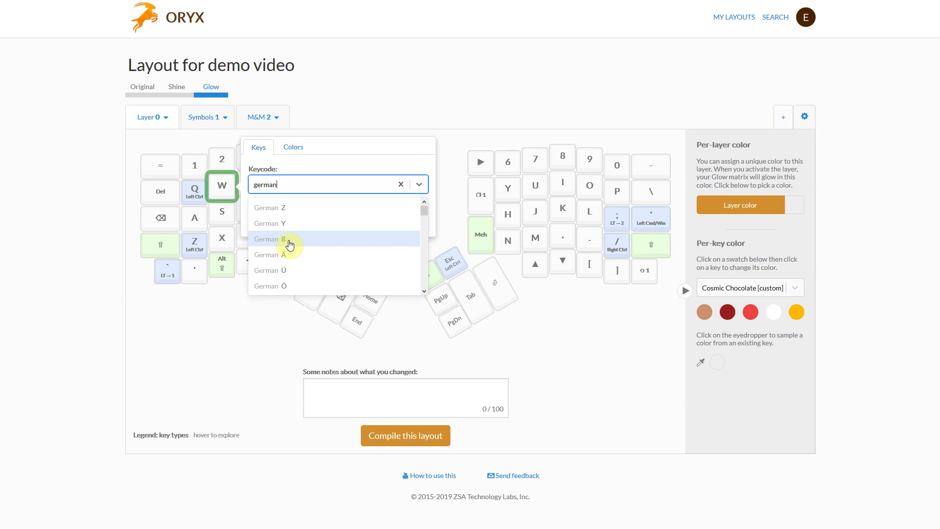
{"action": "left_click", "coordinate": [295, 244]}
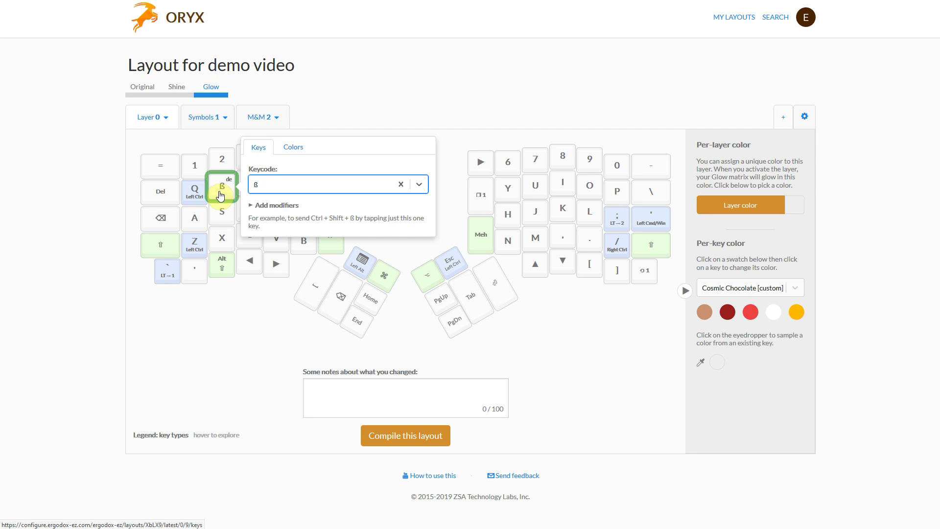
{"action": "left_click", "coordinate": [274, 381]}
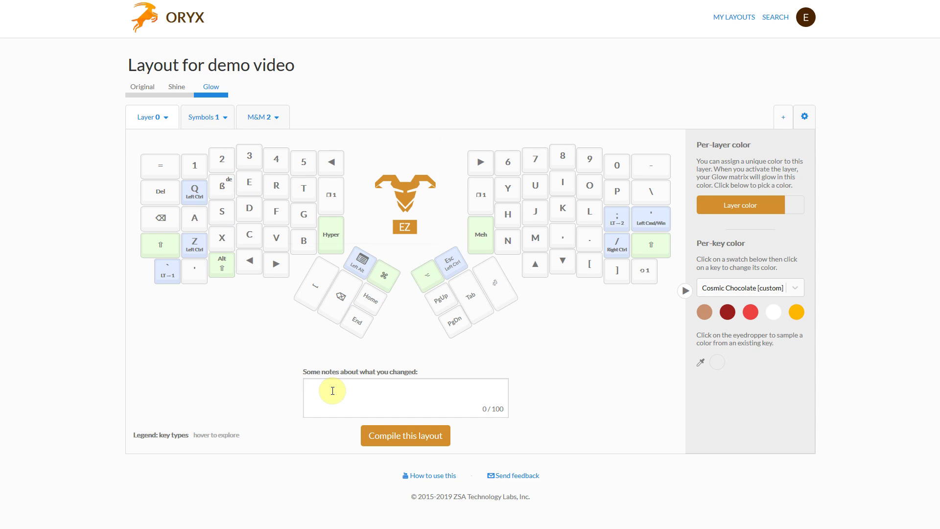
Compile the layout with the note "An initial version for the video." and open the overview of your own layouts
{"action": "type", "text": "An initial version for the video."}
{"action": "left_click", "coordinate": [380, 439]}
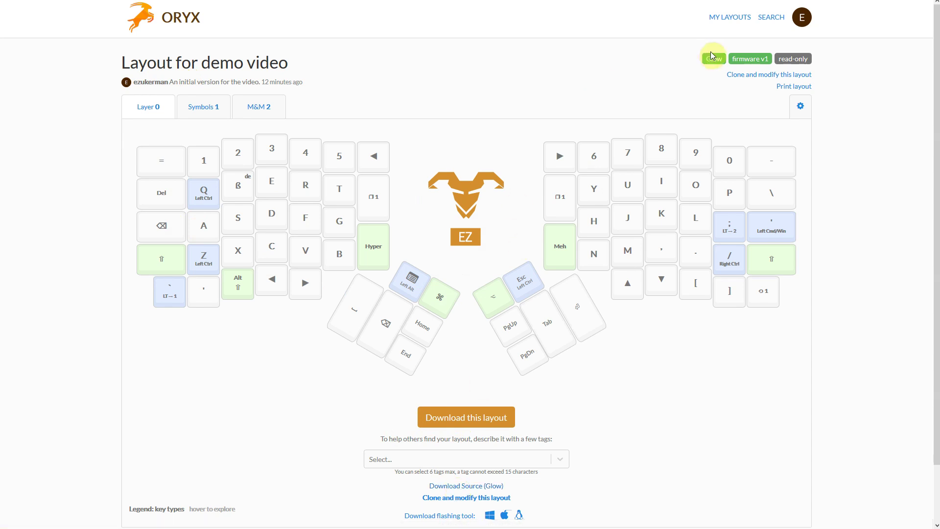
{"action": "left_click", "coordinate": [730, 19]}
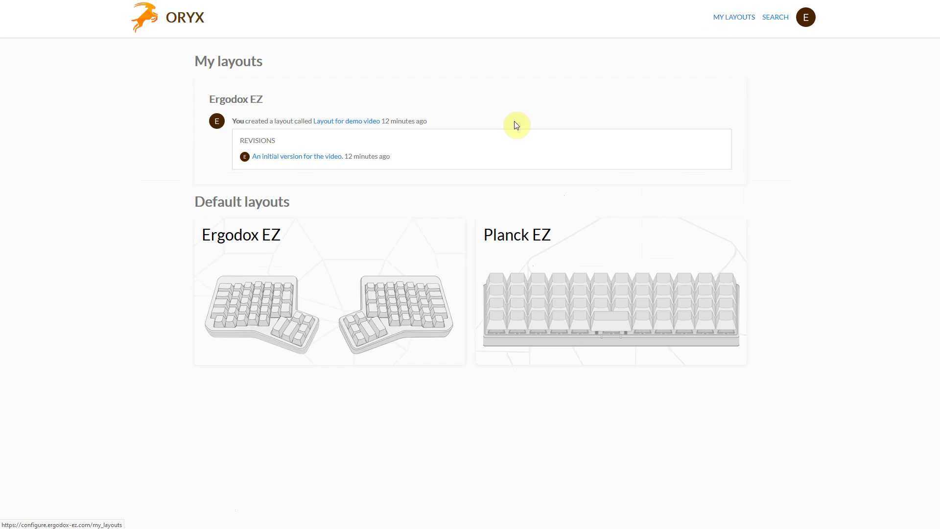